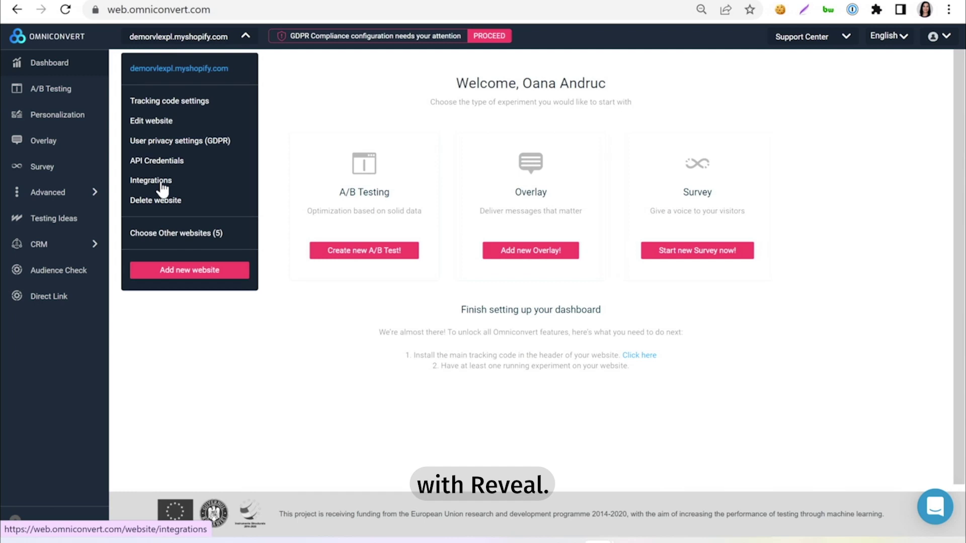
Copy the Reveal connection string from the Omniconvert Explore integrations and use it to connect Explore in Reveal's Omniconvert Explore settings.
click(161, 184)
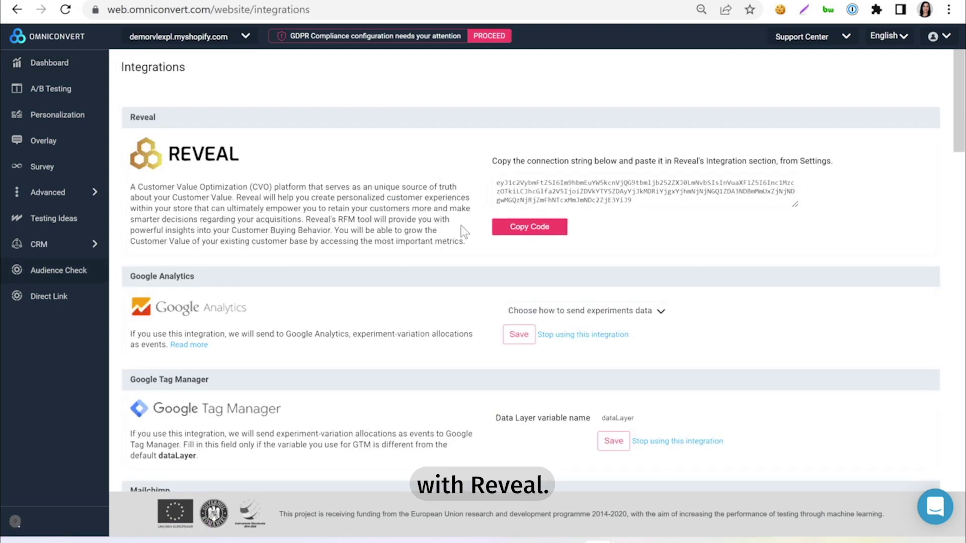
click(532, 228)
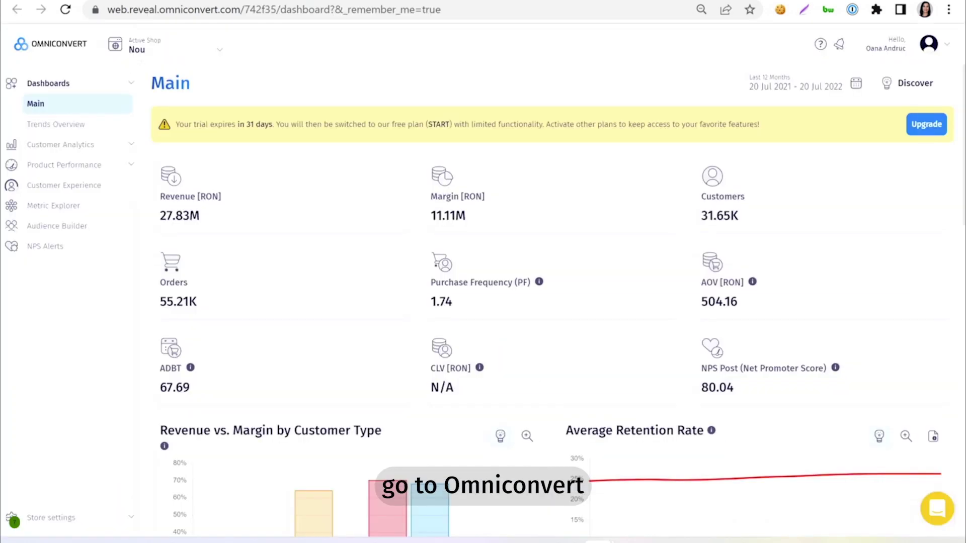
click(59, 517)
click(64, 462)
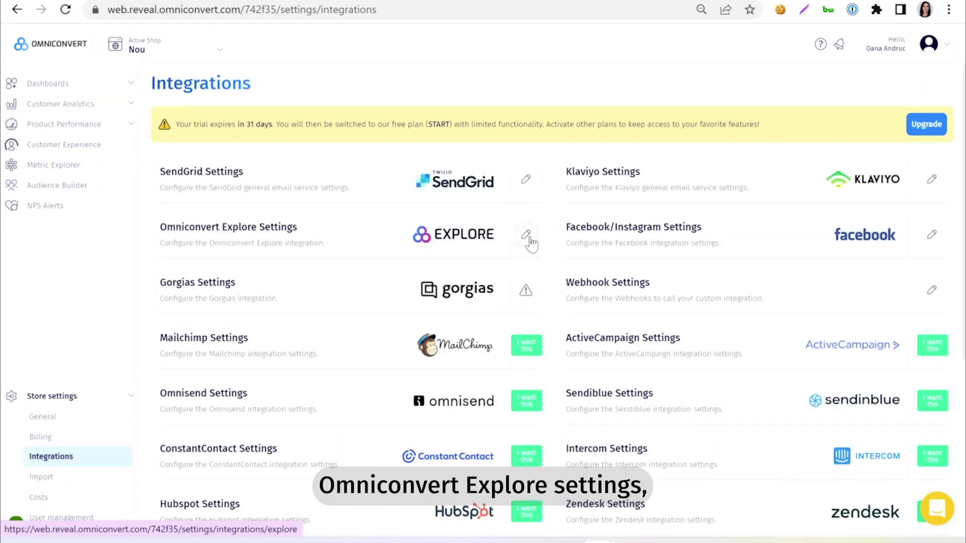
click(526, 235)
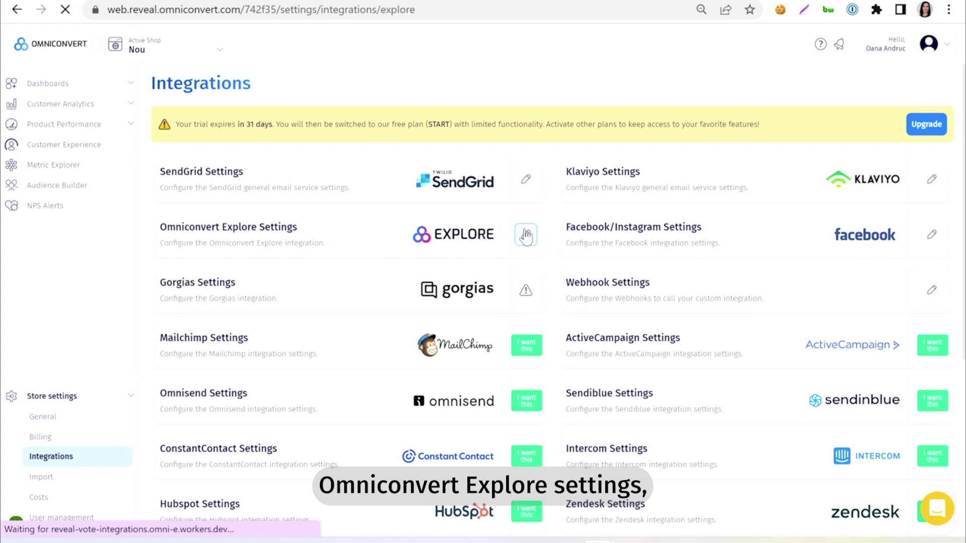
click(373, 223)
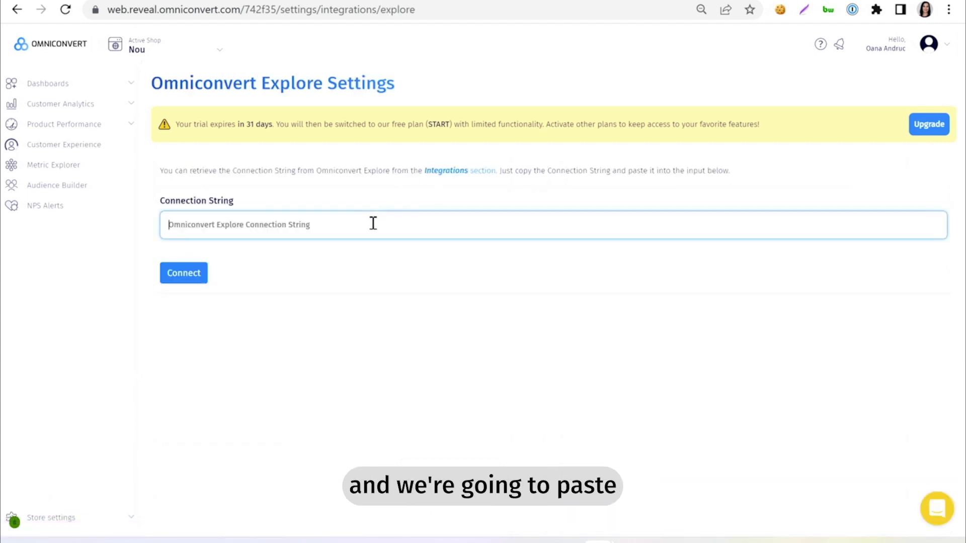
key(ctrl+v)
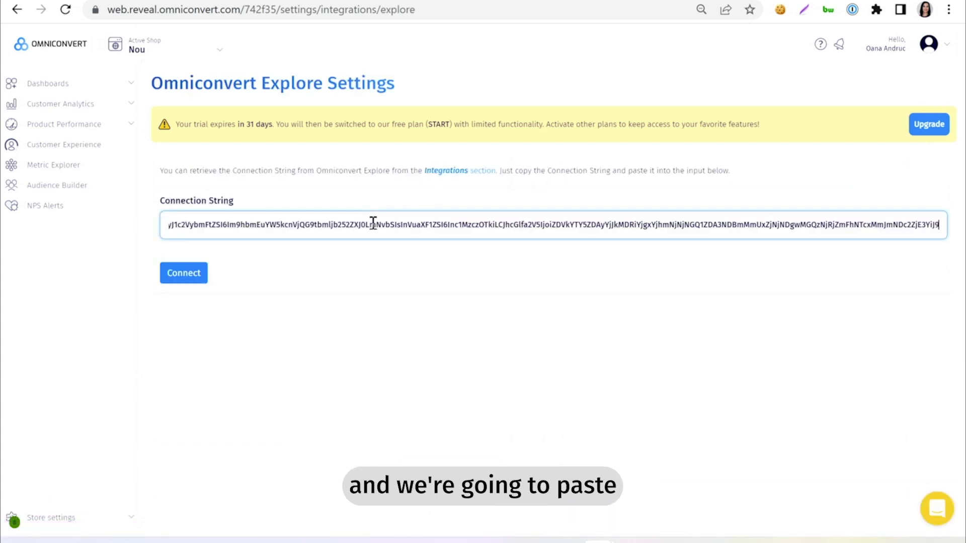
click(183, 273)
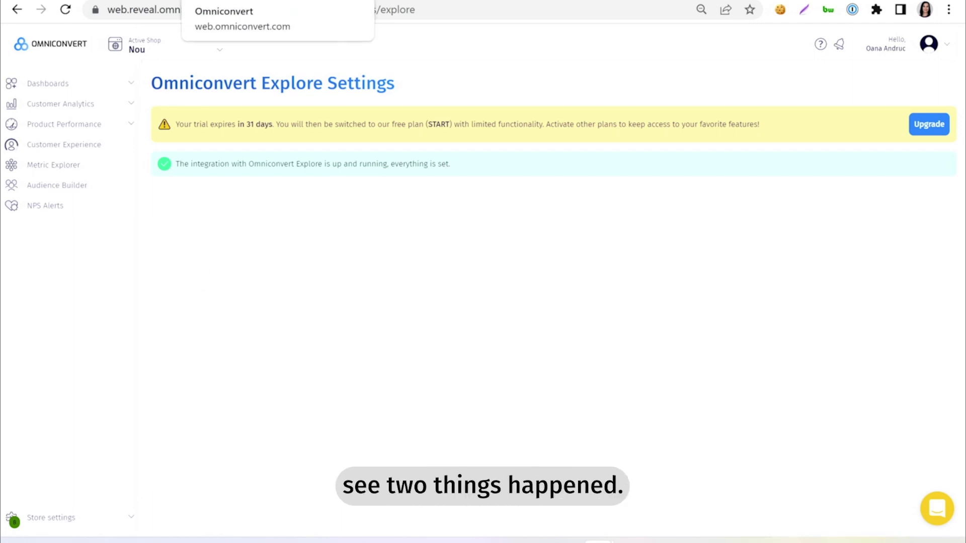
Compare the surveys listed in Omniconvert Explore with the pre-delivery and post-delivery survey IDs in Reveal's general NPS settings.
click(242, 1)
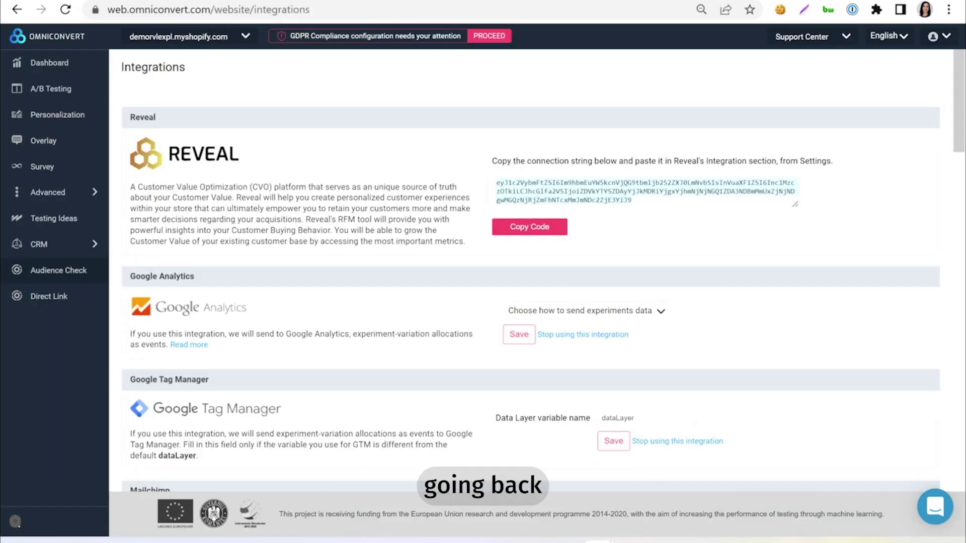
click(49, 171)
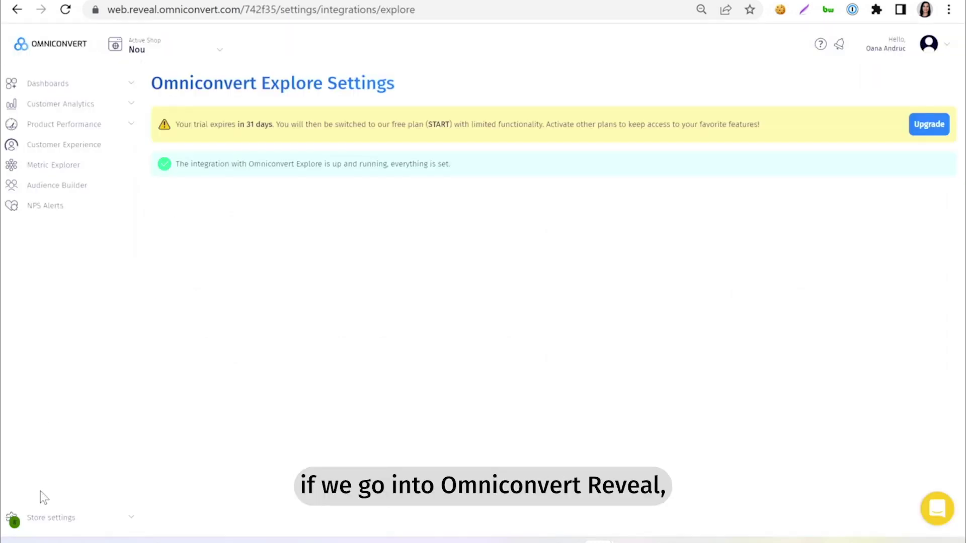
click(61, 521)
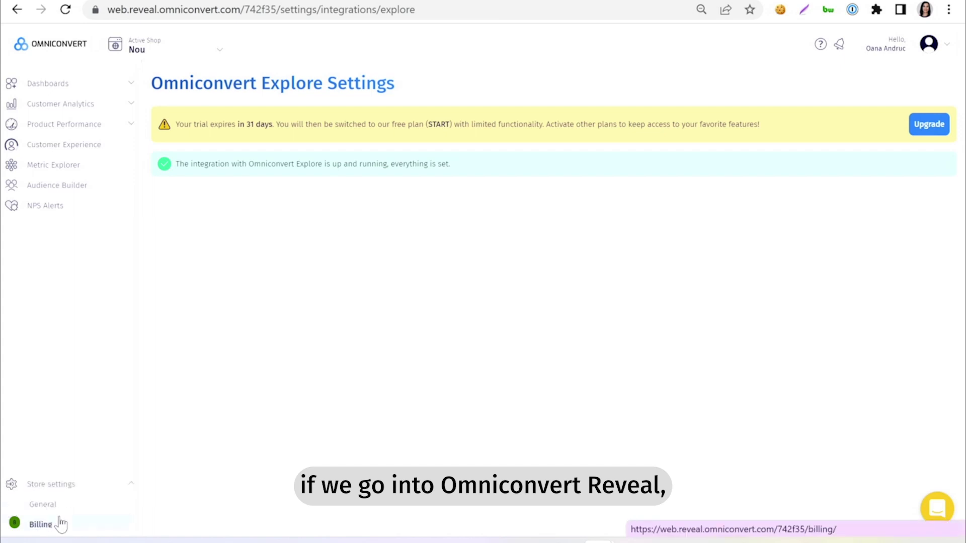
click(43, 416)
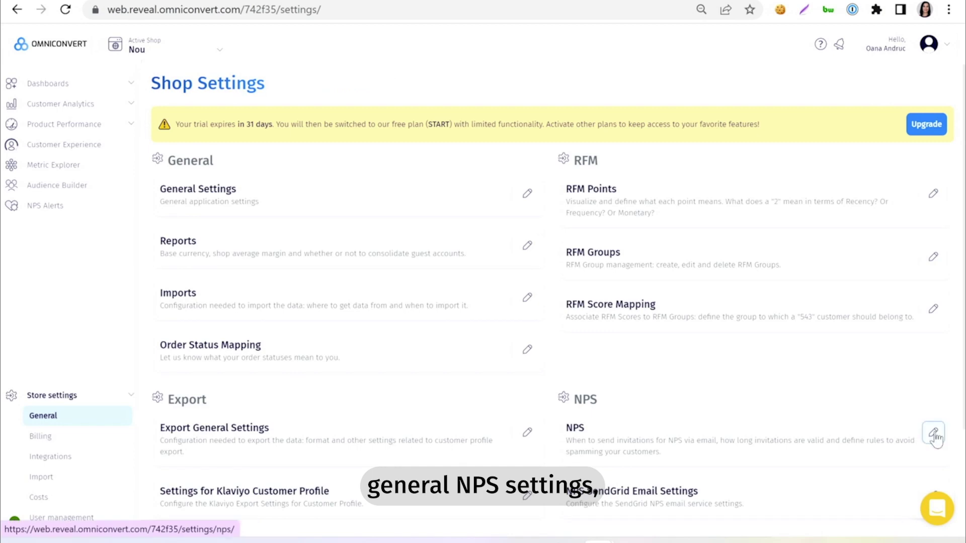
click(934, 435)
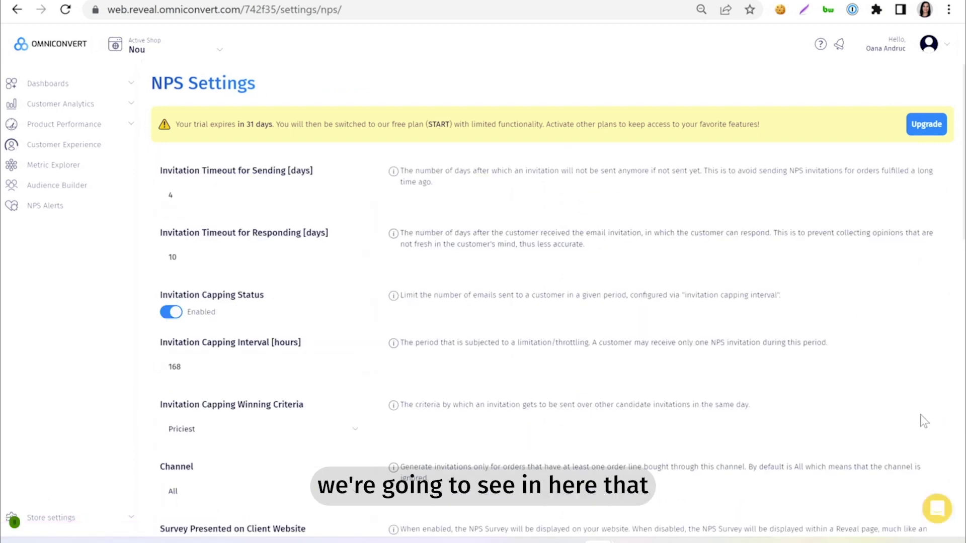
scroll(356, 369, down, 8)
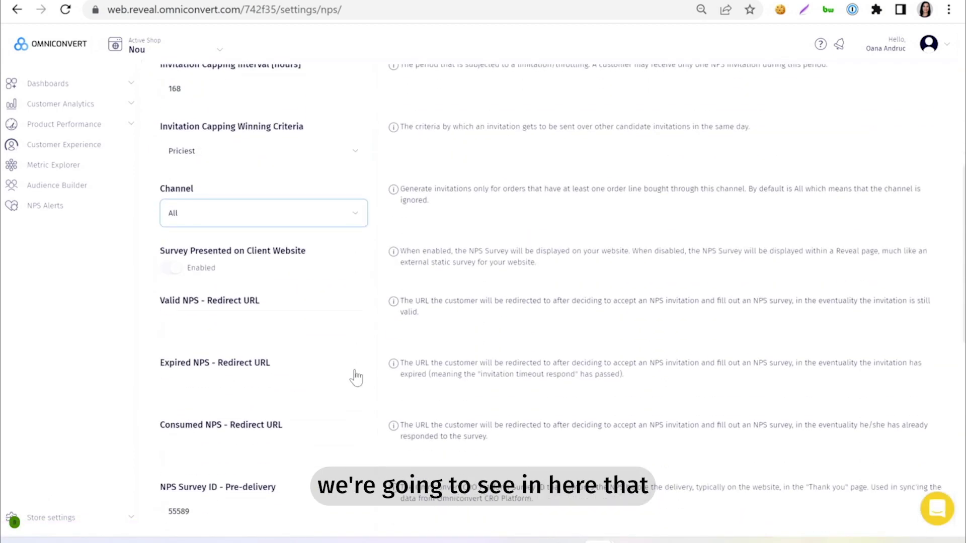
scroll(356, 370, down, 5)
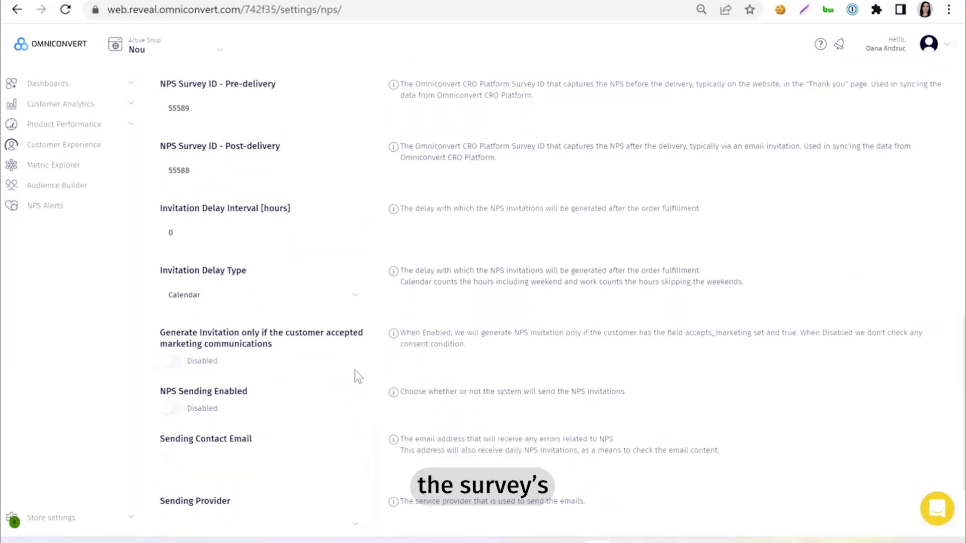
scroll(356, 373, up, 1)
click(189, 134)
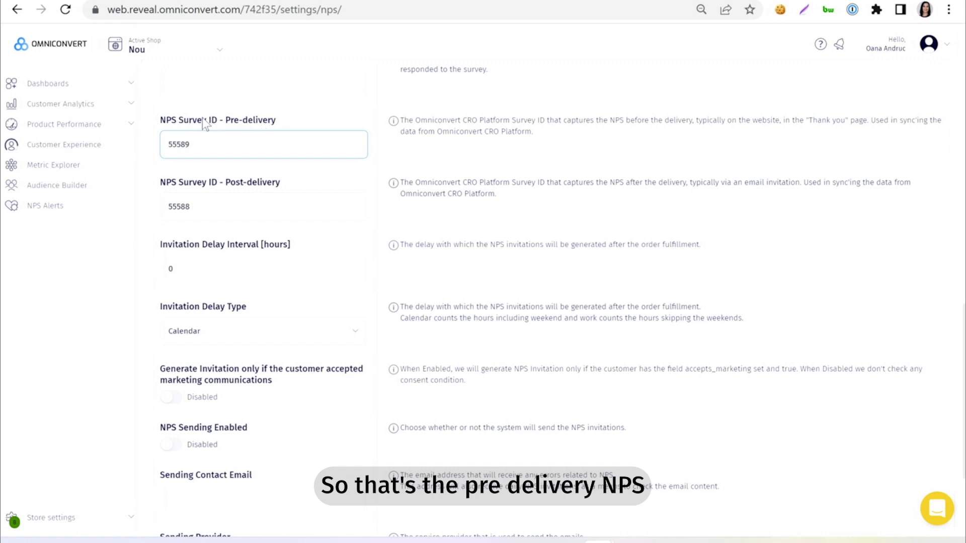
click(239, 41)
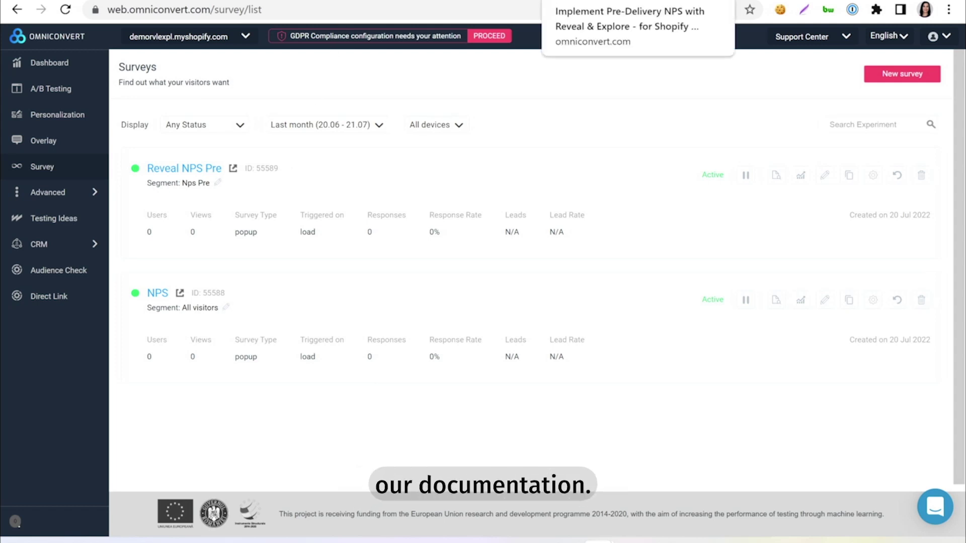
Read the help article on implementing pre-delivery NPS for Shopify, through to the general tracking code instructions.
click(578, 1)
scroll(349, 393, down, 10)
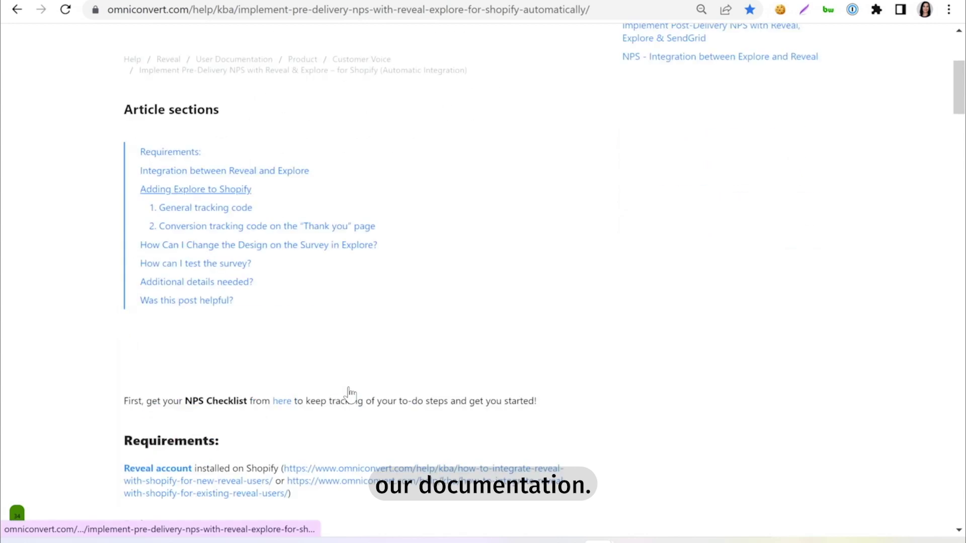
scroll(349, 387, down, 14)
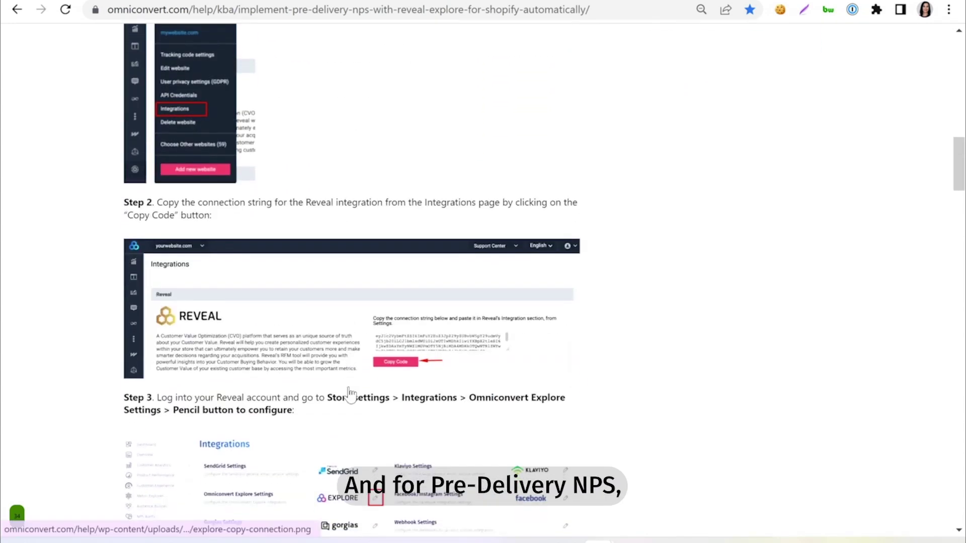
scroll(349, 387, down, 11)
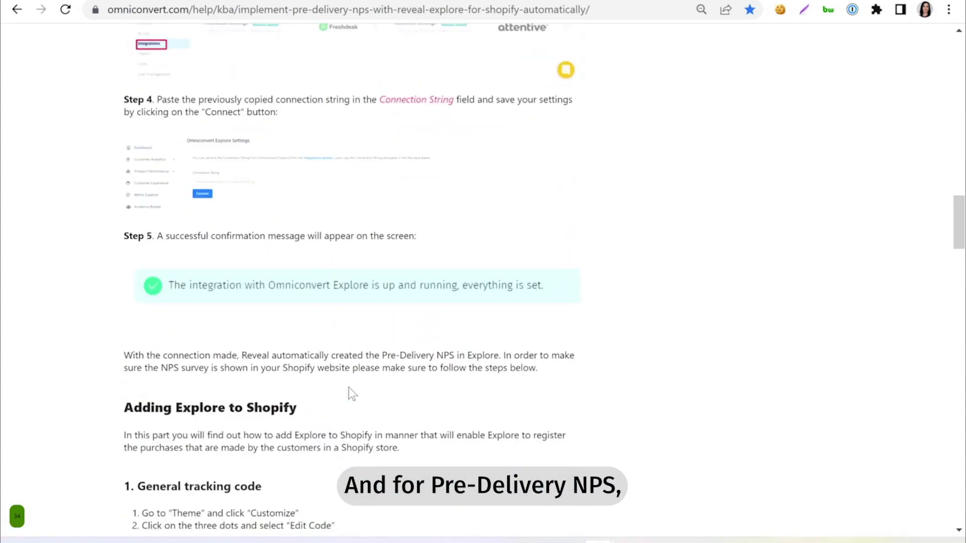
scroll(348, 387, down, 1)
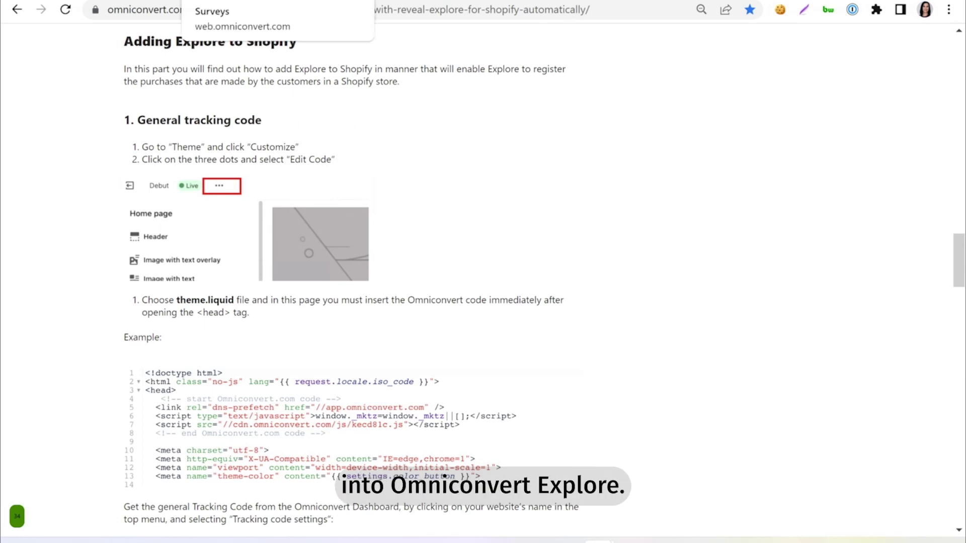
Copy the synchronous website tracking code from the tracking code settings in Omniconvert Explore.
click(227, 1)
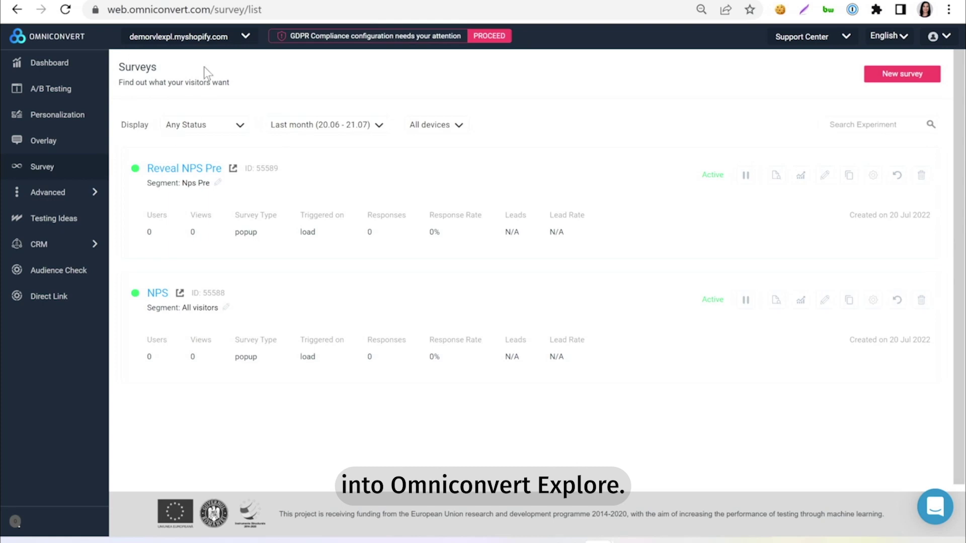
click(198, 37)
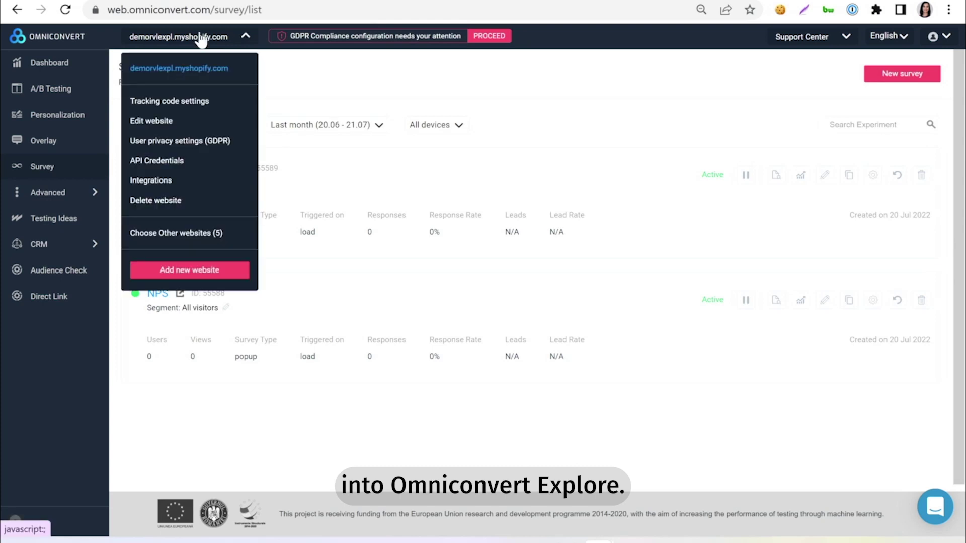
click(190, 102)
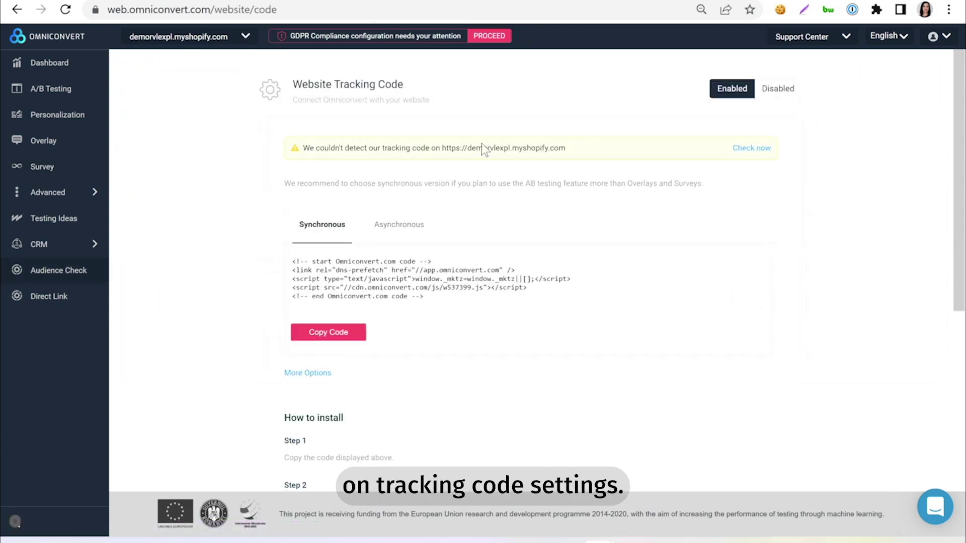
click(334, 338)
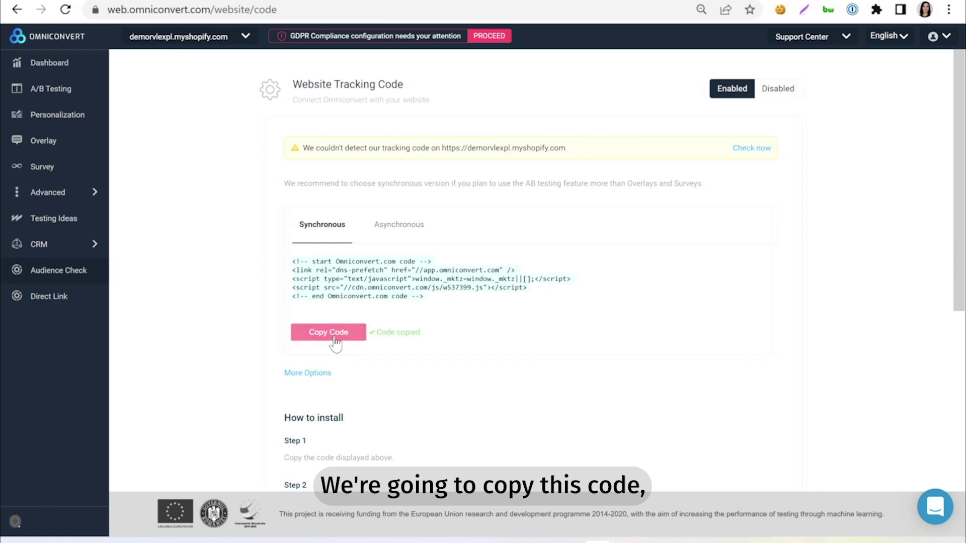
Switch to Shopify, open theme.liquid in the Dawn theme's code and examine the Omniconvert include at the head tag.
key(ctrl+Tab)
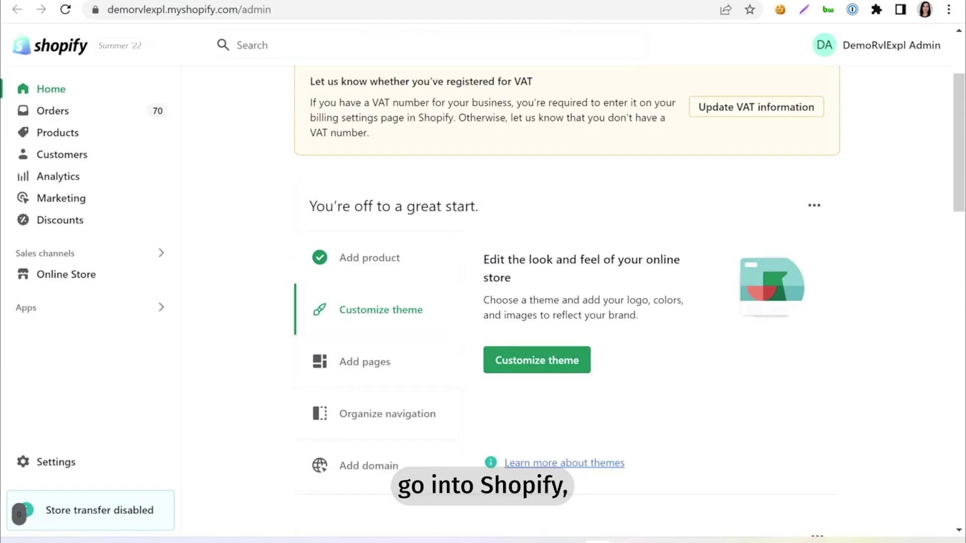
click(89, 278)
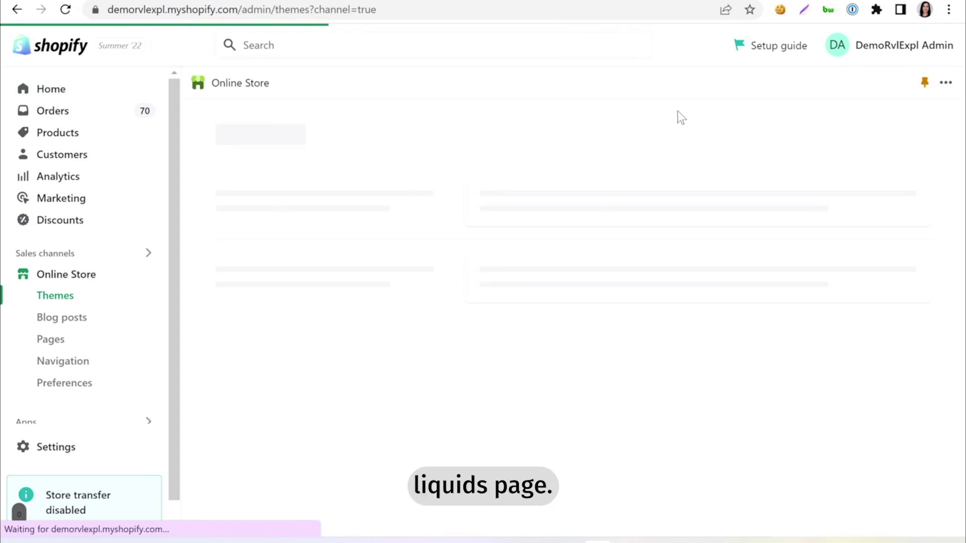
click(809, 302)
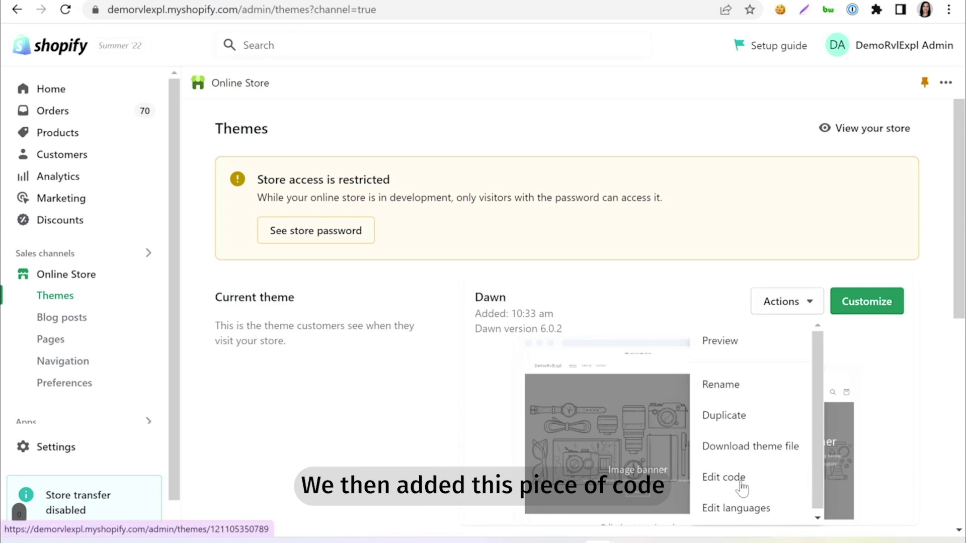
click(724, 477)
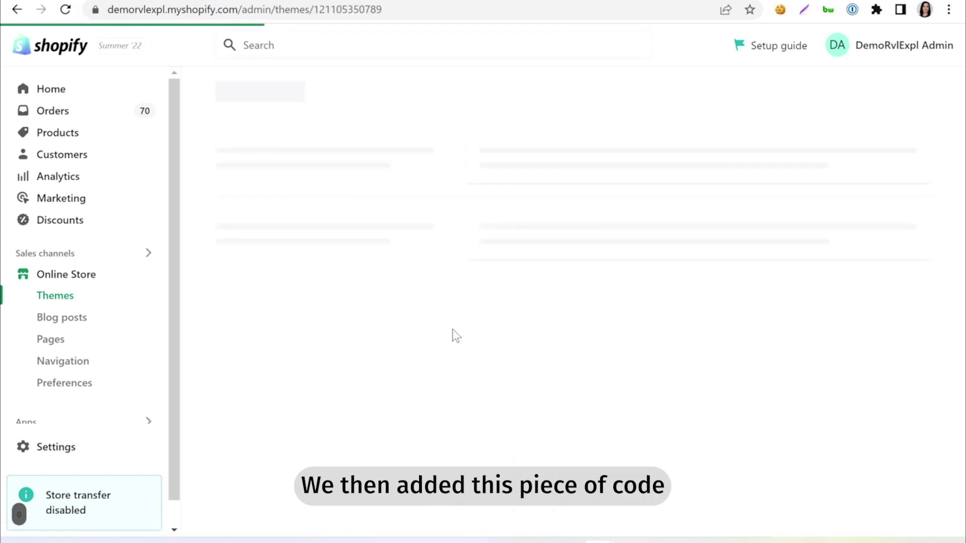
click(274, 237)
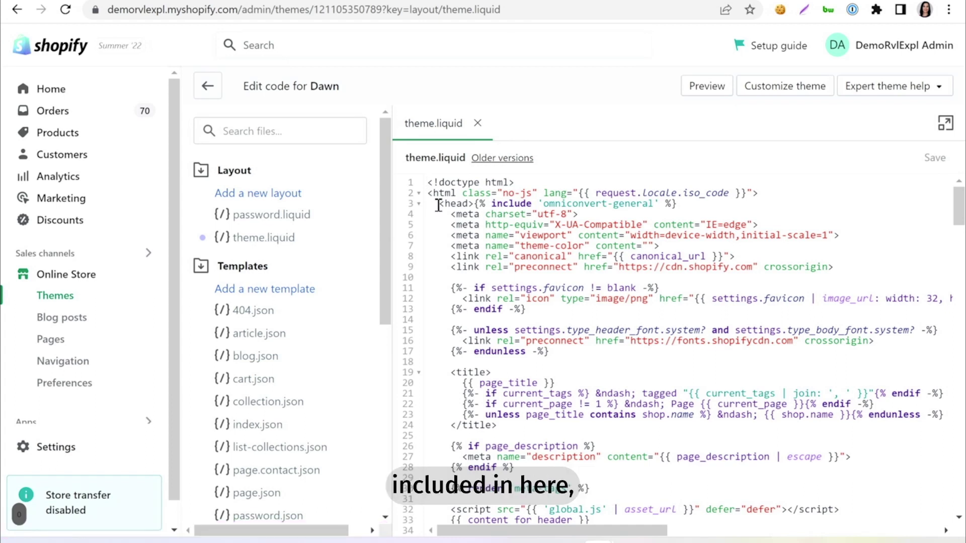
drag(438, 205, 863, 272)
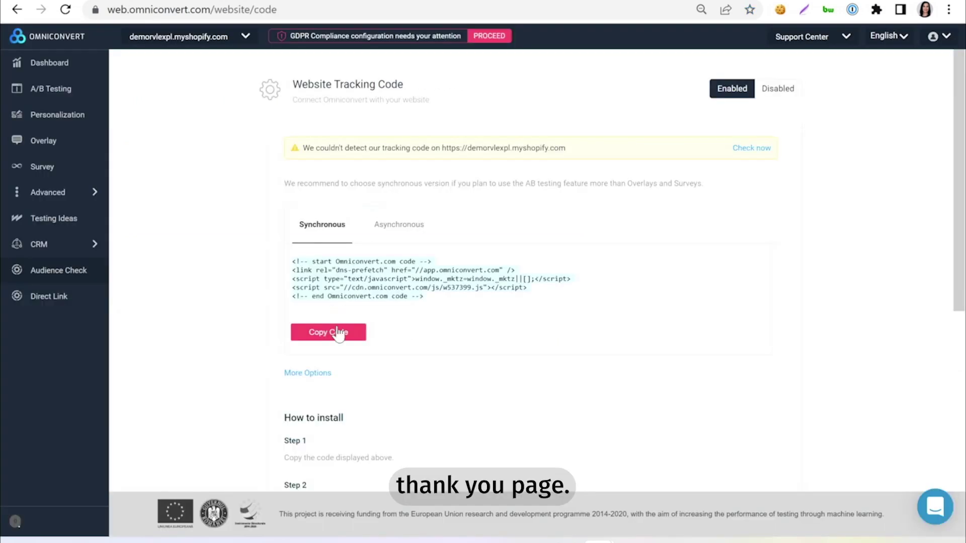
Copy the synchronous Omniconvert tracking code and paste it into the order status page's Additional scripts in Shopify's checkout and accounts settings.
click(337, 336)
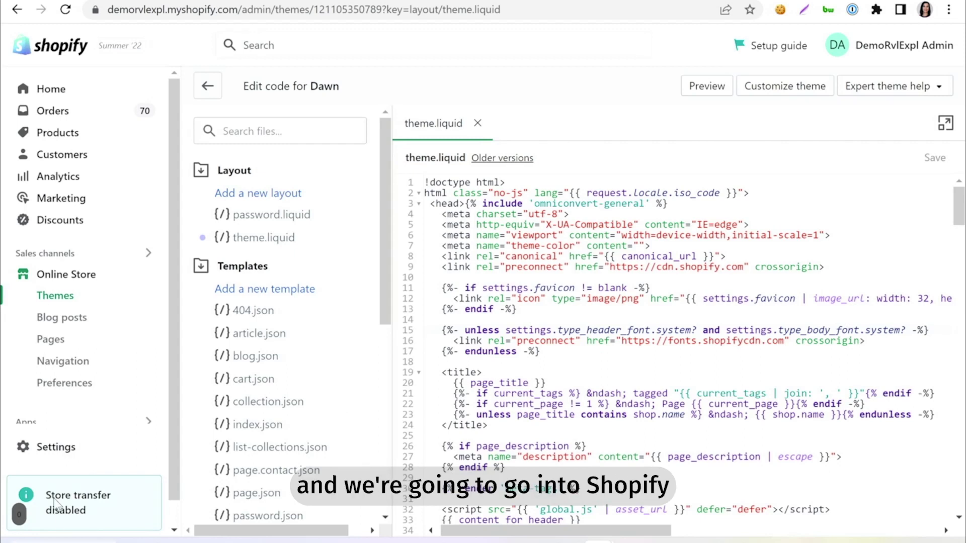
click(75, 445)
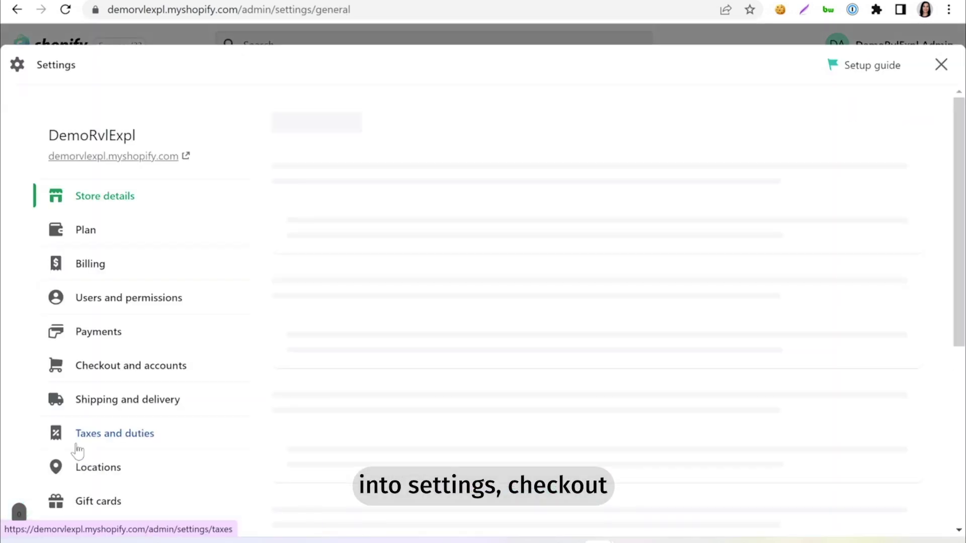
click(101, 373)
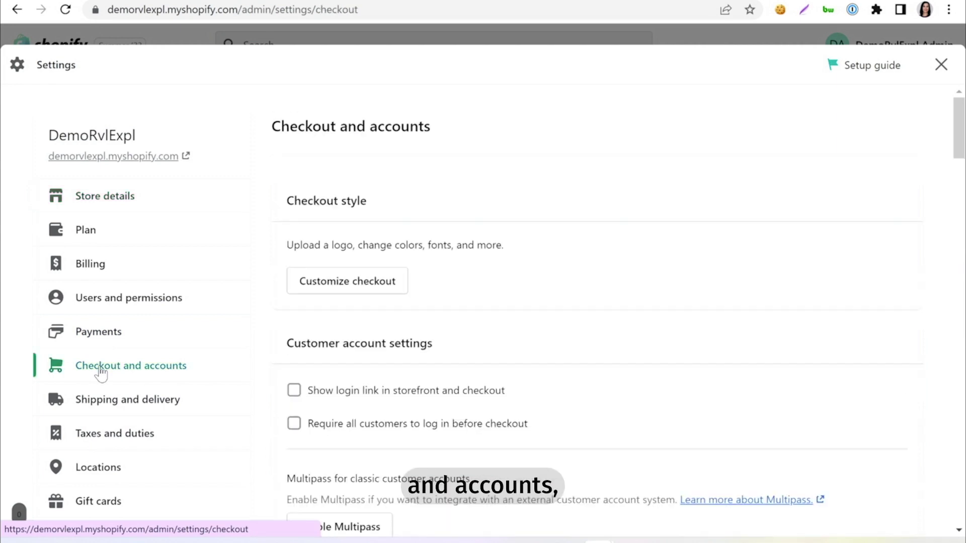
scroll(524, 199, down, 15)
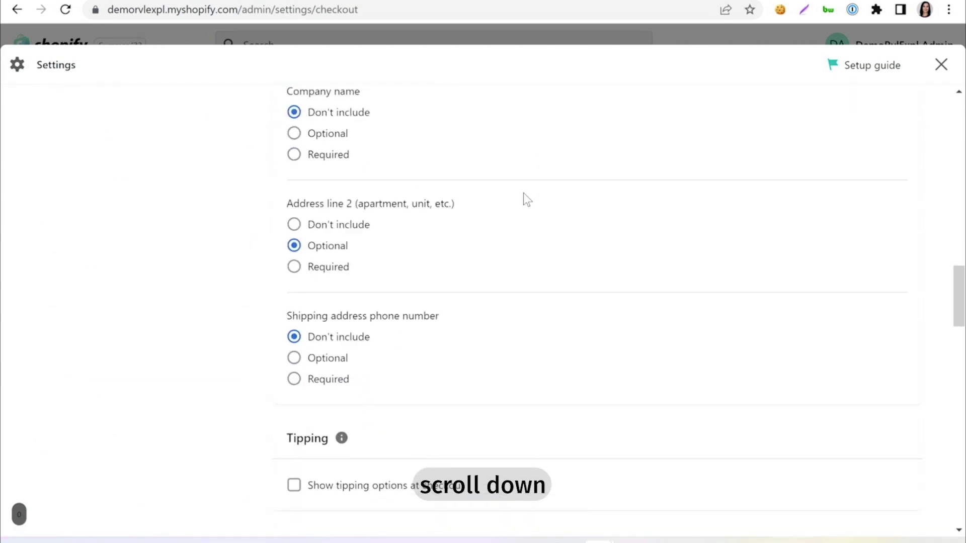
scroll(523, 196, down, 20)
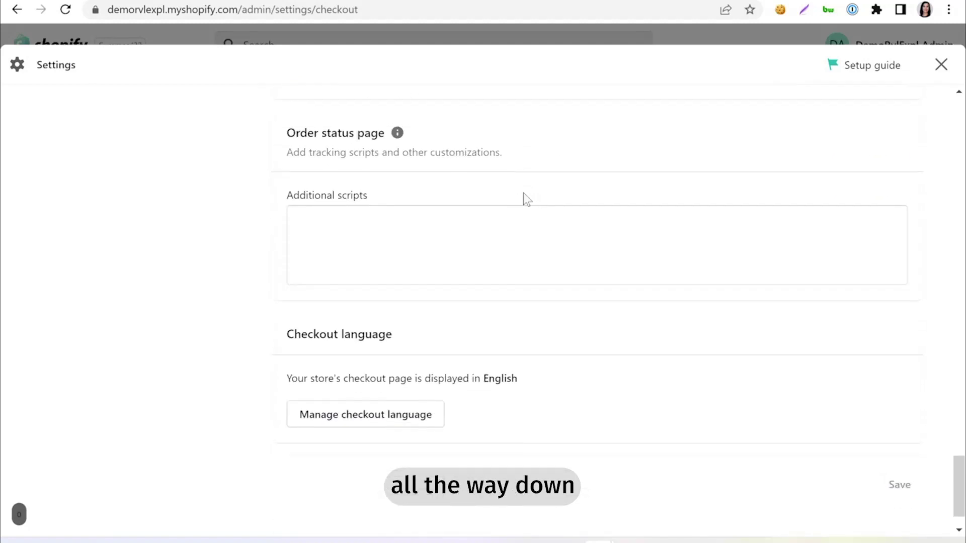
scroll(523, 196, down, 1)
click(390, 187)
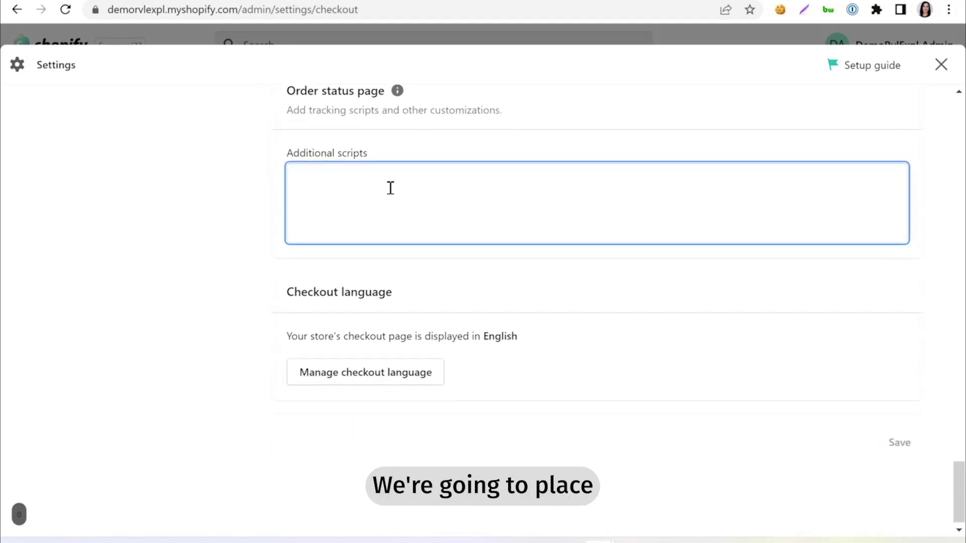
key(ctrl+v)
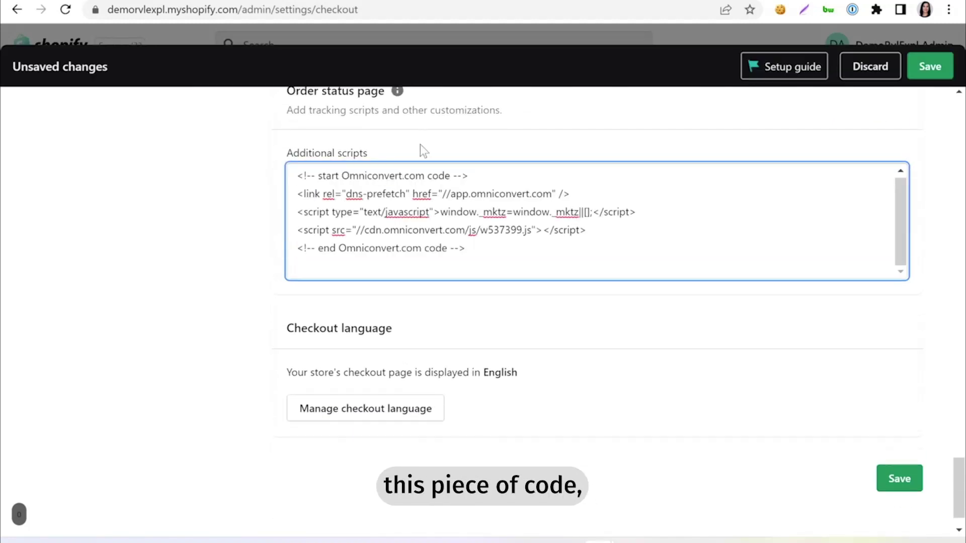
Copy the conversion tracking code from the help article, add it below the general tracking code in Additional scripts, and save the checkout settings.
key(ctrl+shift+Tab)
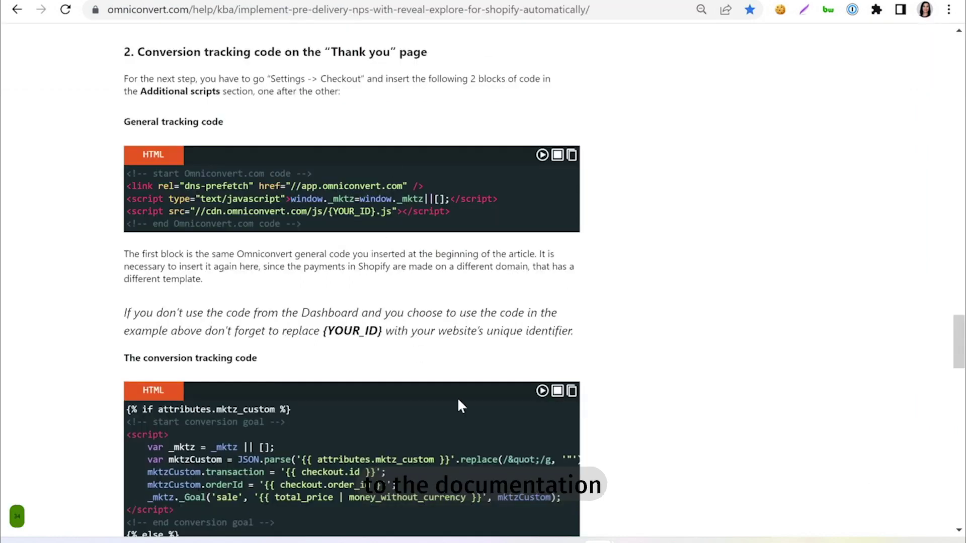
scroll(291, 397, down, 3)
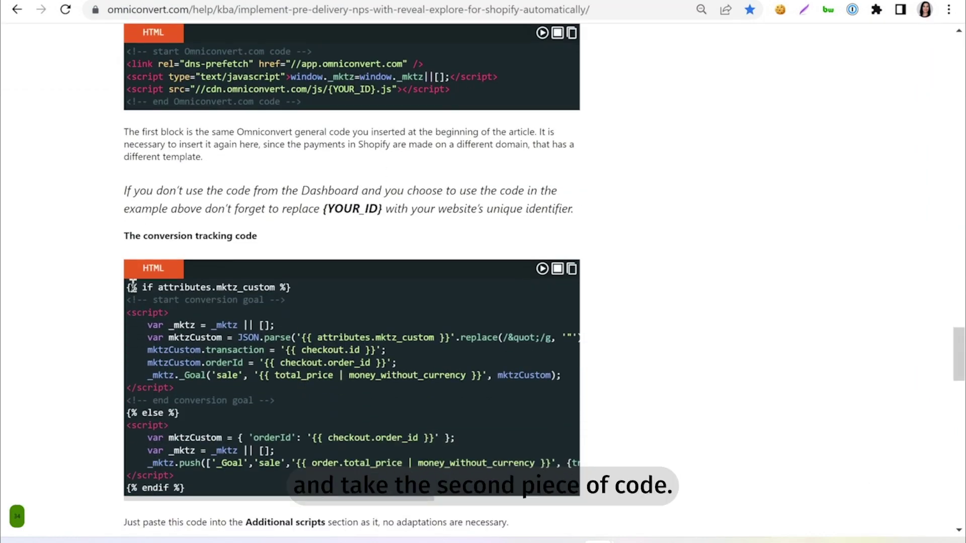
click(573, 273)
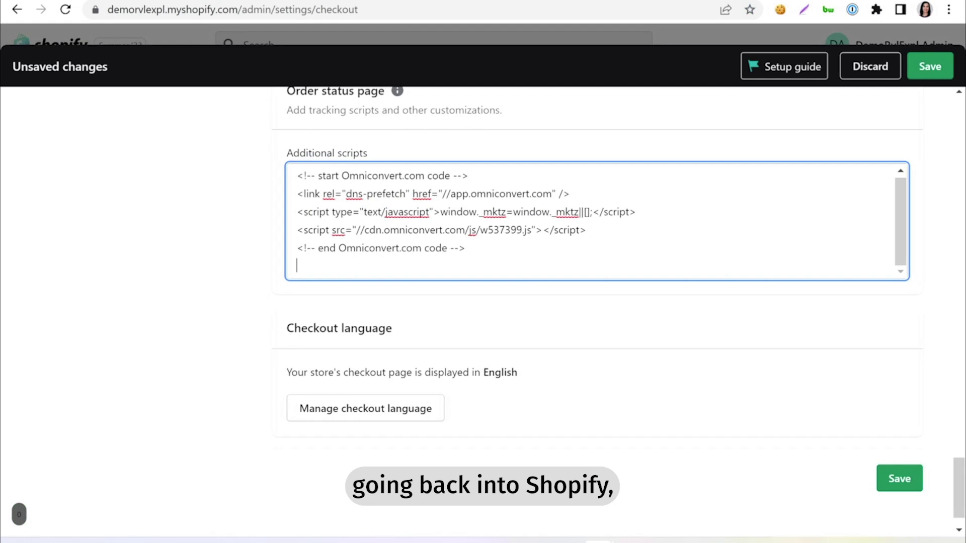
key(ctrl+v)
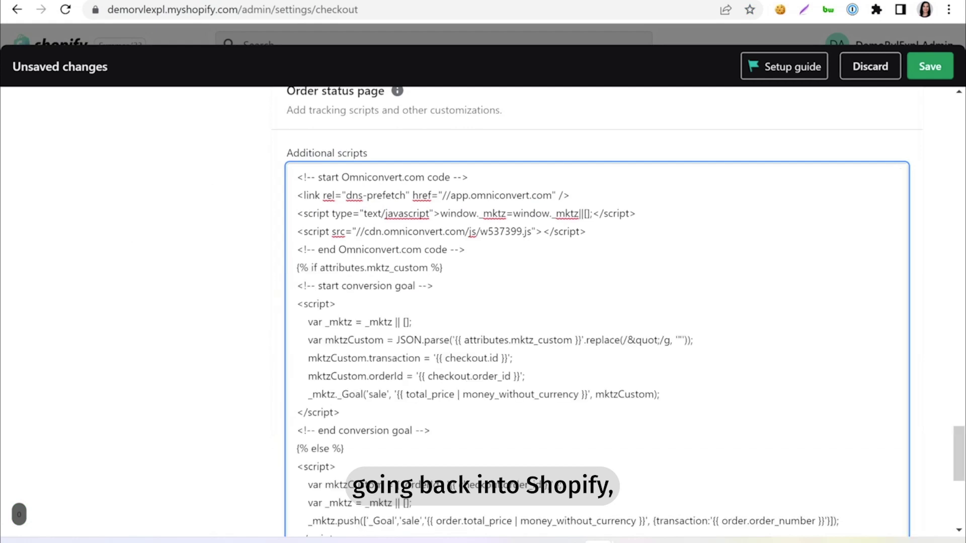
click(940, 74)
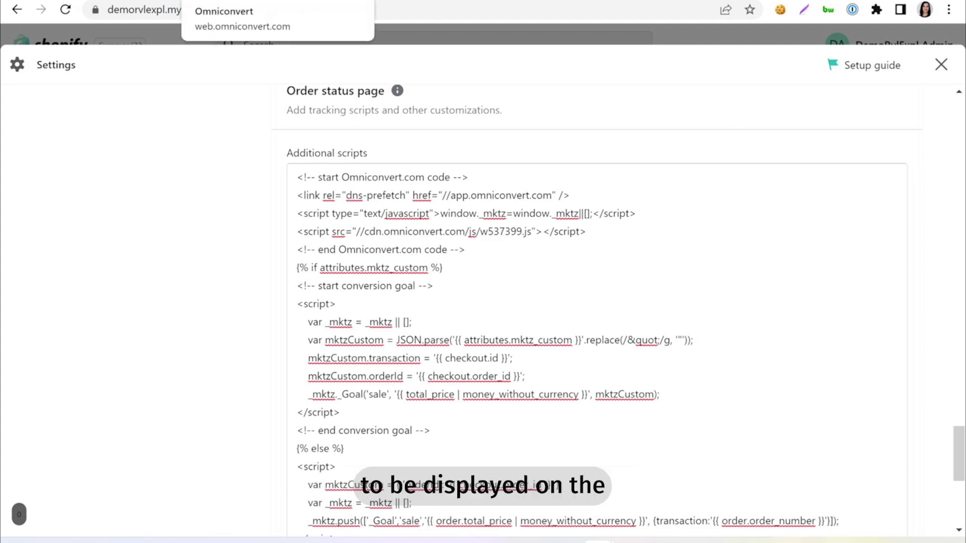
Switch to Omniconvert Explore, edit the Reveal NPS Pre survey and set its audience page rule to URL contains /thank_you.
click(226, 0)
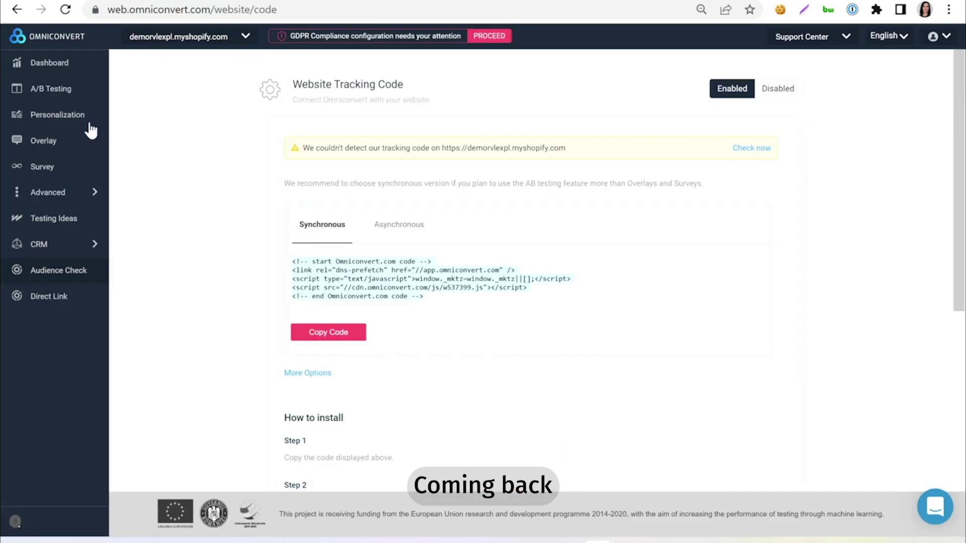
click(43, 172)
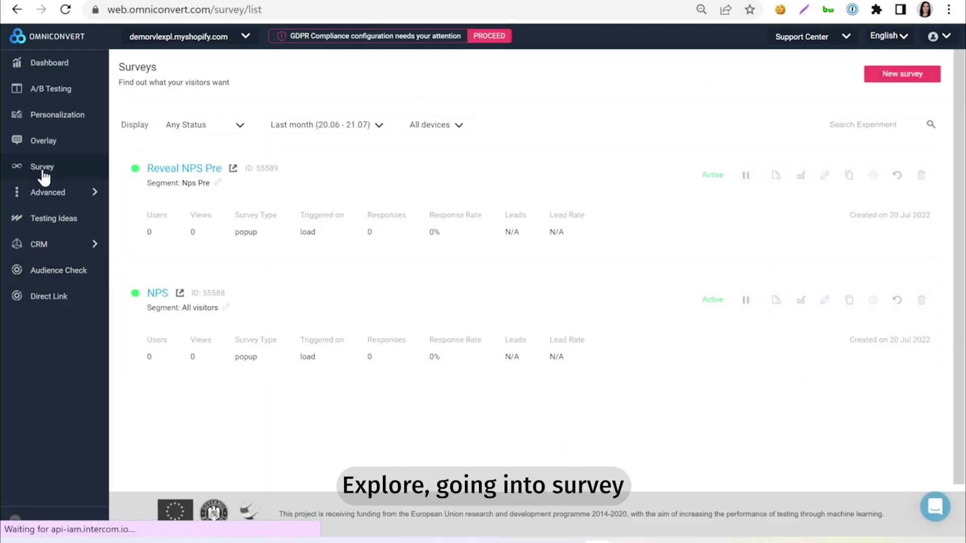
click(178, 169)
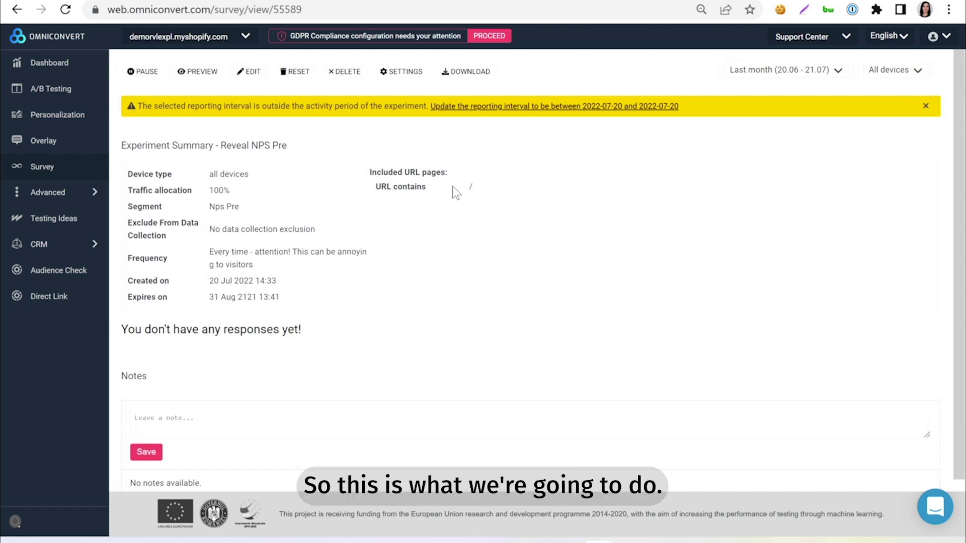
click(249, 71)
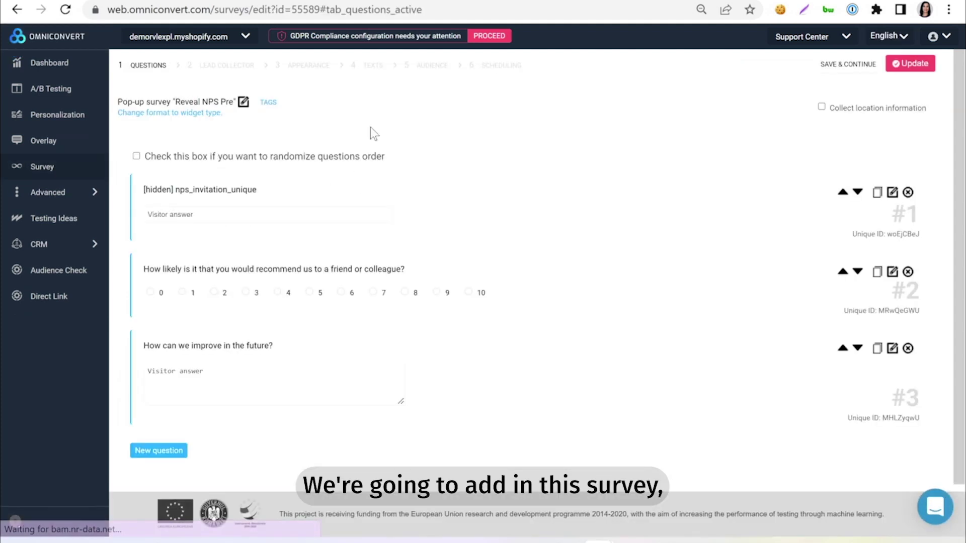
click(436, 70)
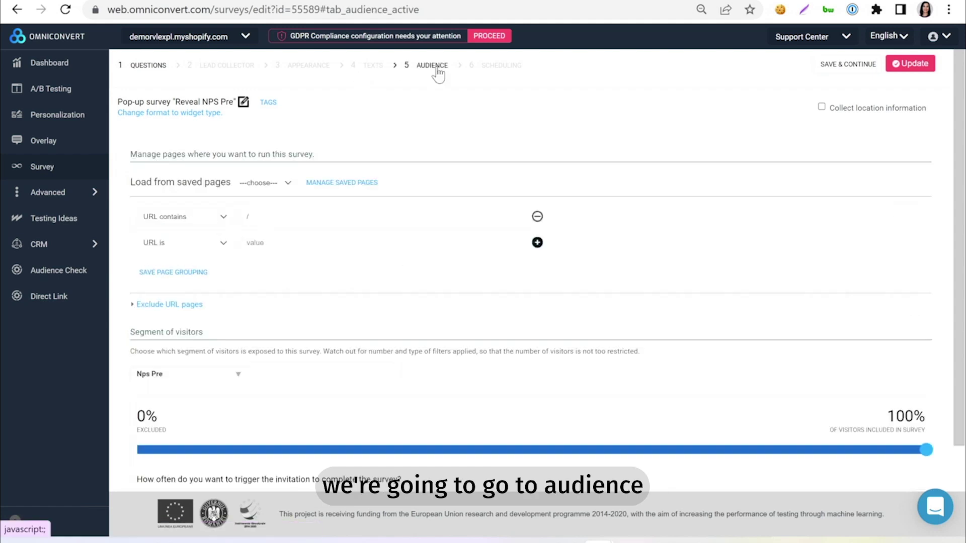
click(275, 214)
text(than)
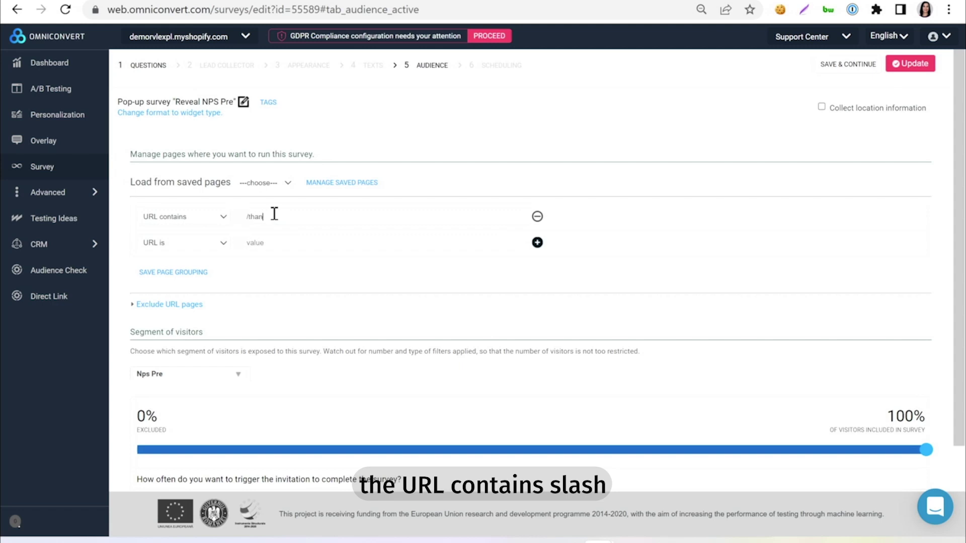
text(k_you)
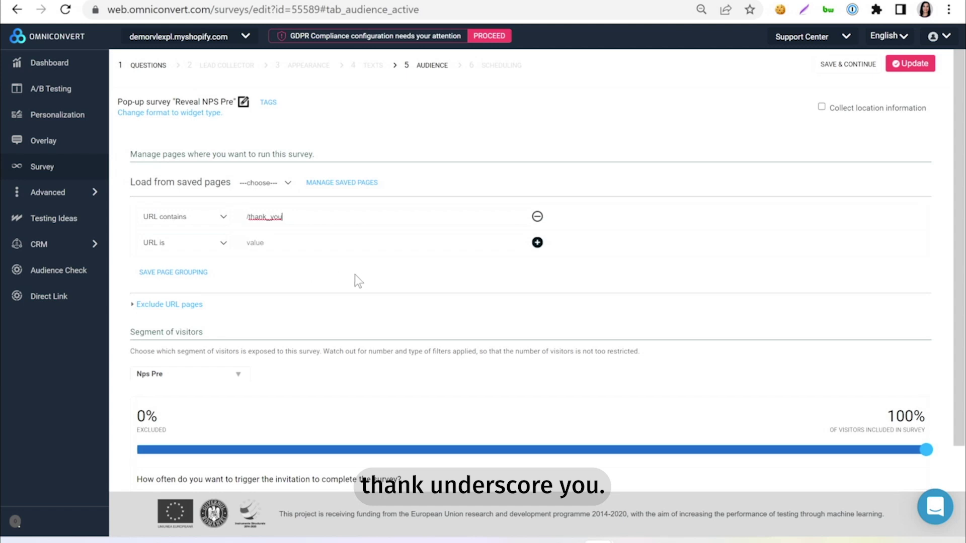
Set the survey invitation to trigger 1 time per week and save the survey.
scroll(285, 346, down, 2)
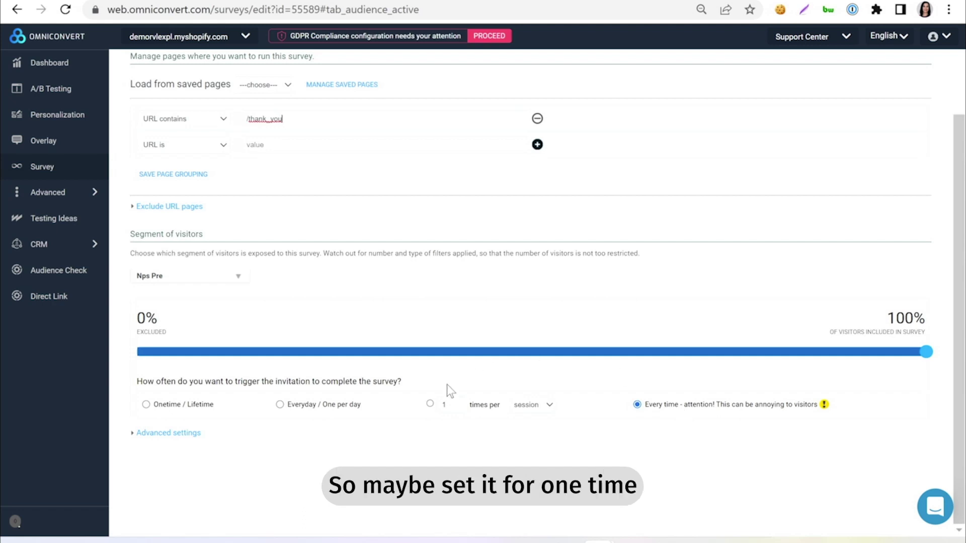
click(432, 404)
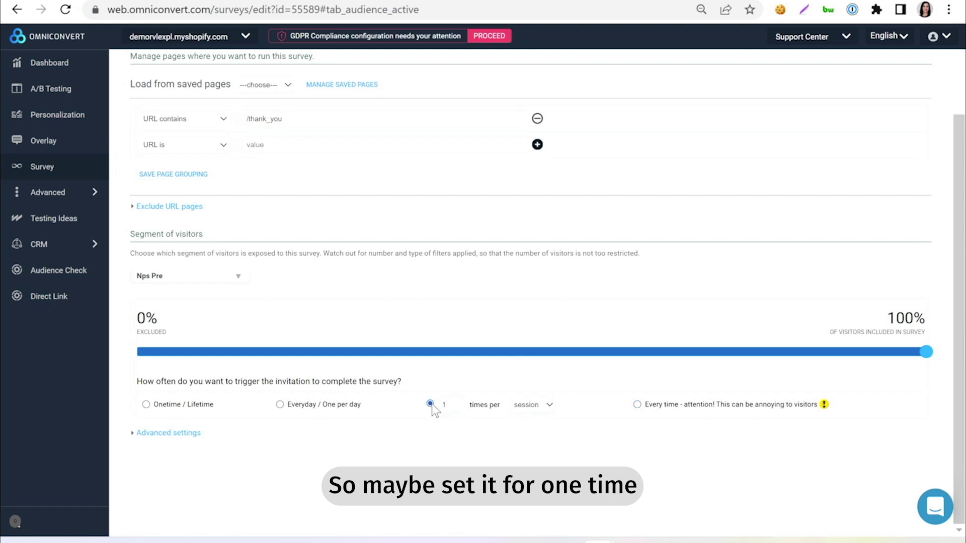
click(547, 407)
click(535, 436)
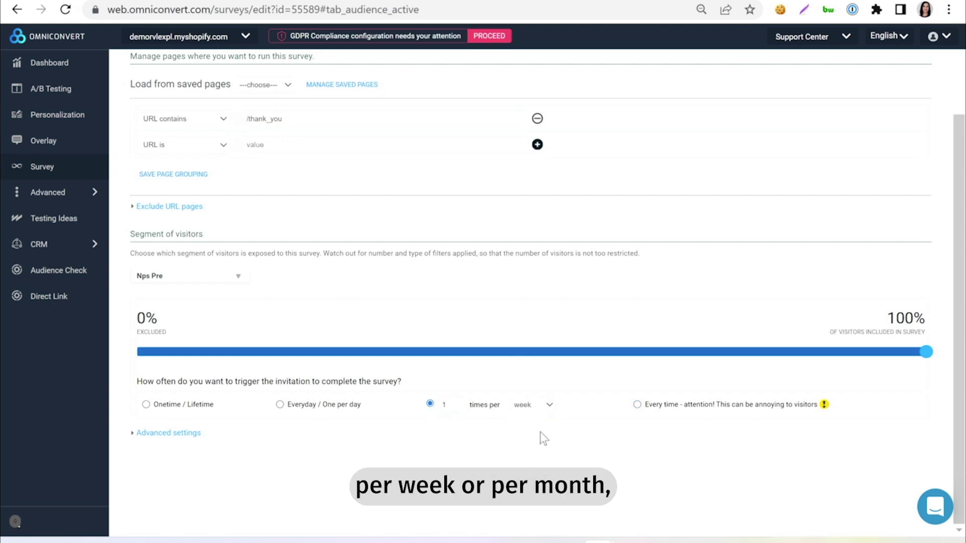
click(548, 408)
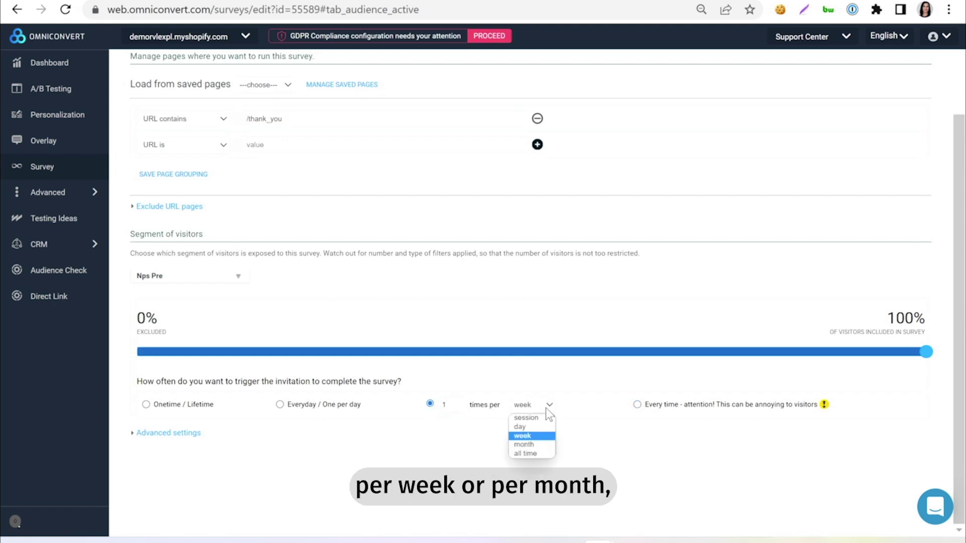
click(538, 444)
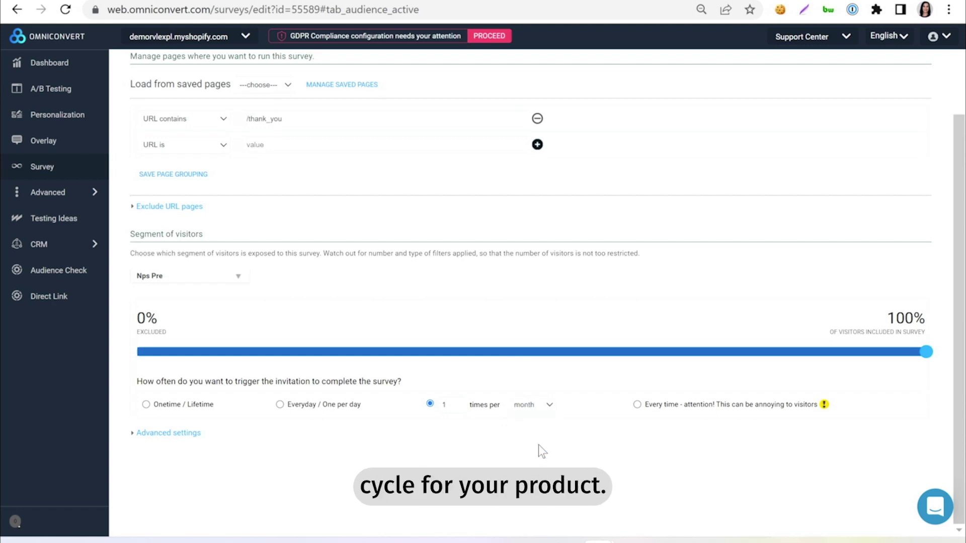
click(551, 405)
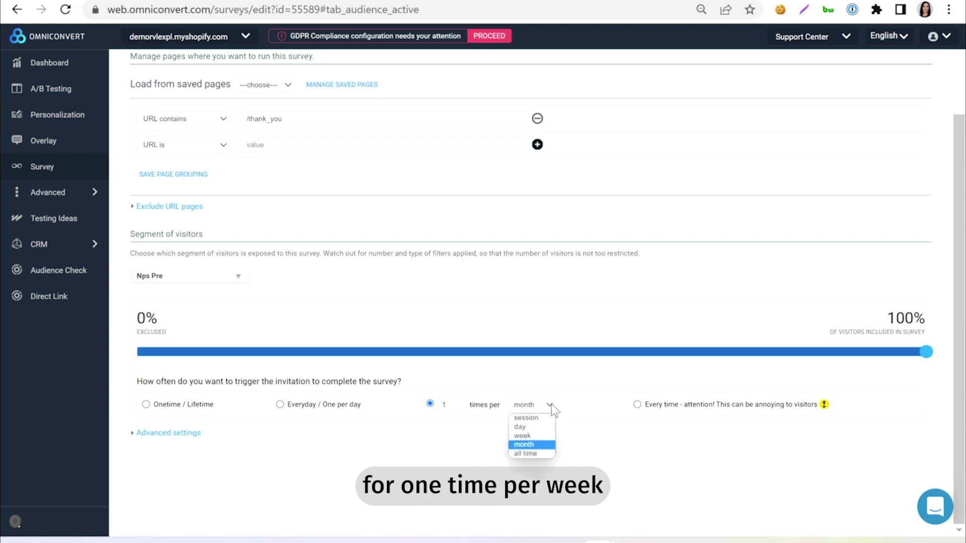
click(535, 434)
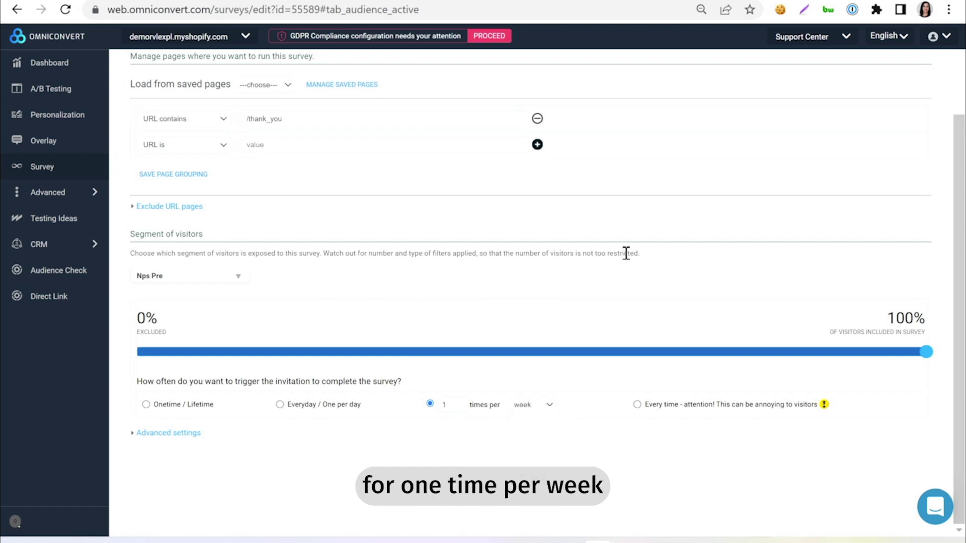
scroll(625, 253, up, 3)
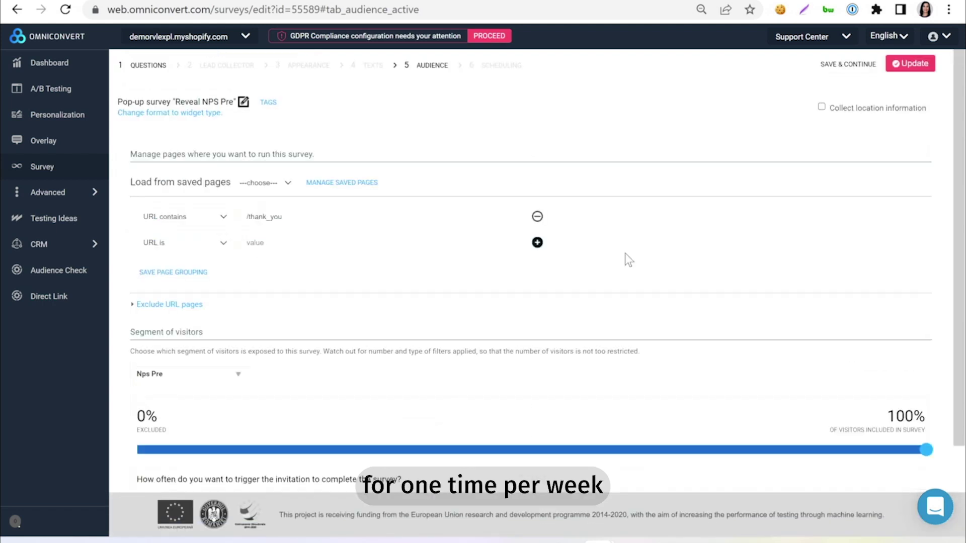
click(835, 65)
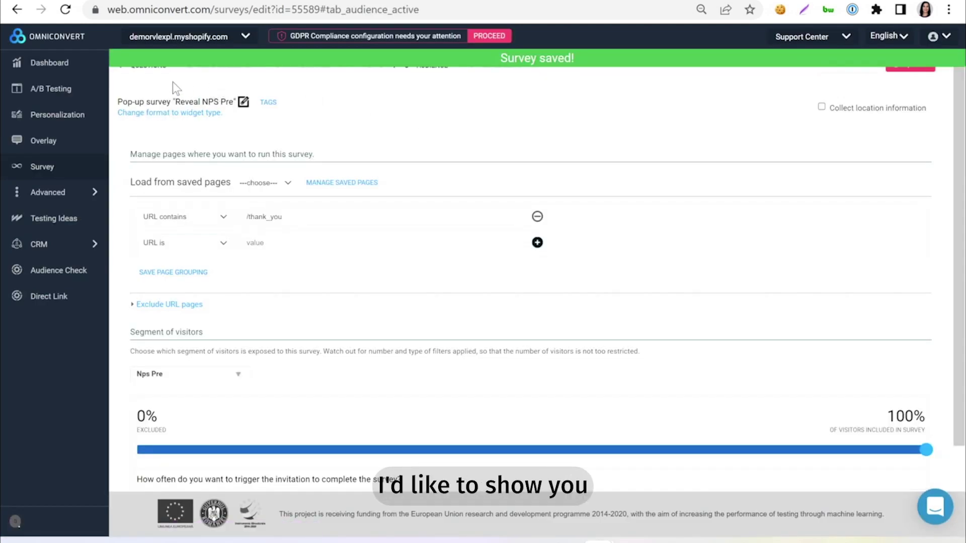
Add a survey question "We're sorry your experience wasn't the best. How can we do better inn the future?" with a large text answer.
click(147, 70)
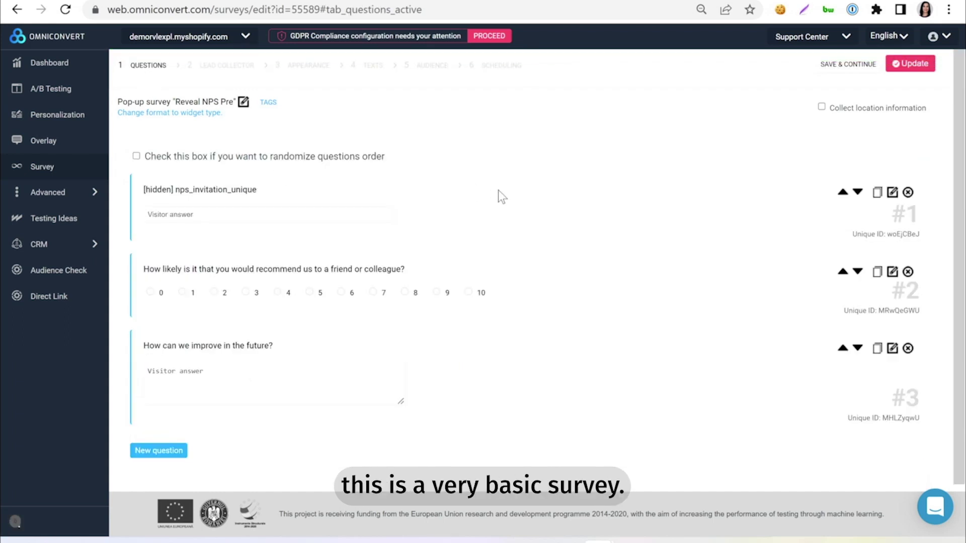
scroll(573, 177, down, 1)
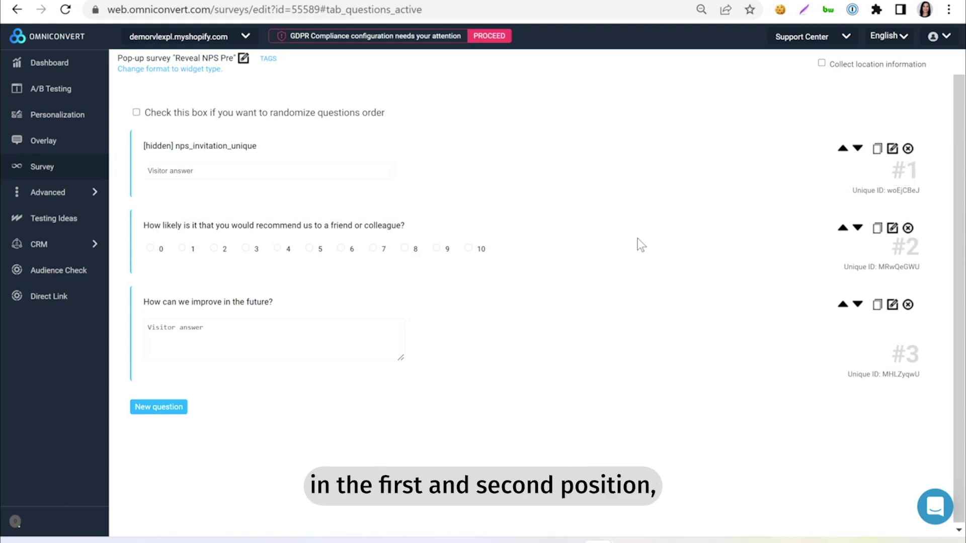
scroll(629, 233, down, 1)
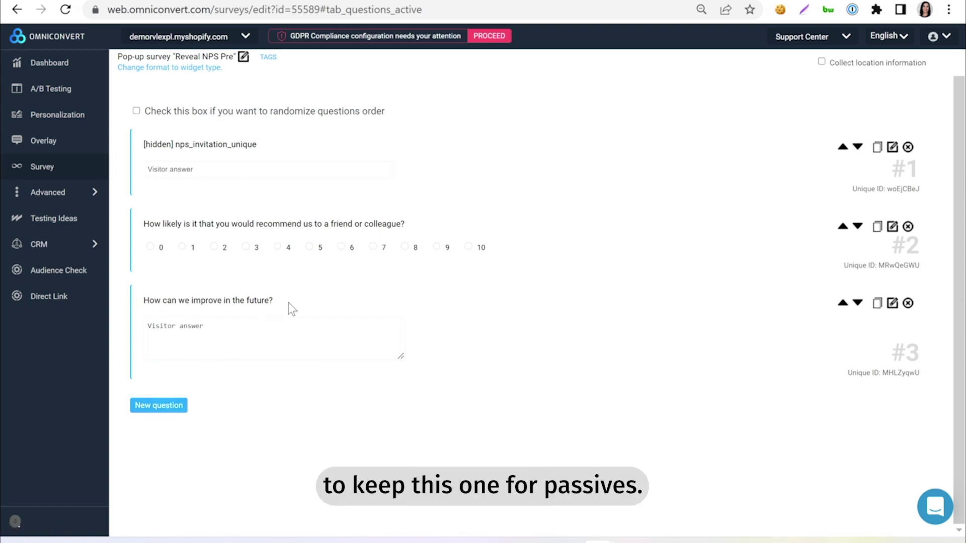
click(172, 411)
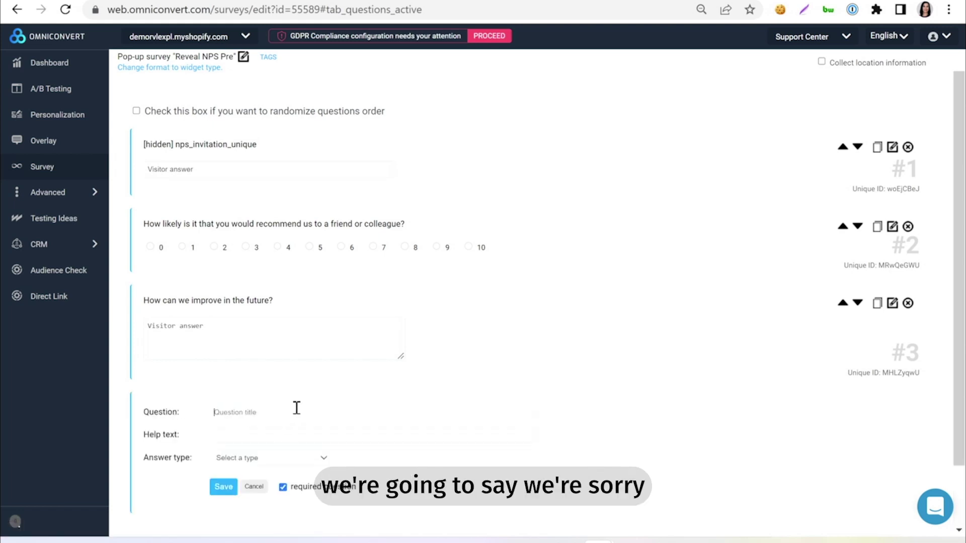
text(We're sorry your e)
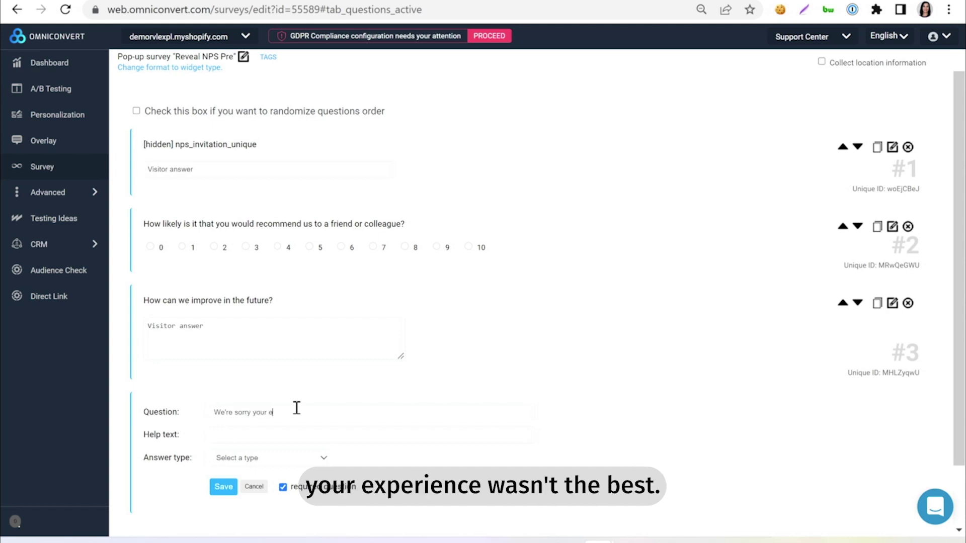
text(xperience wasn't the best. How can)
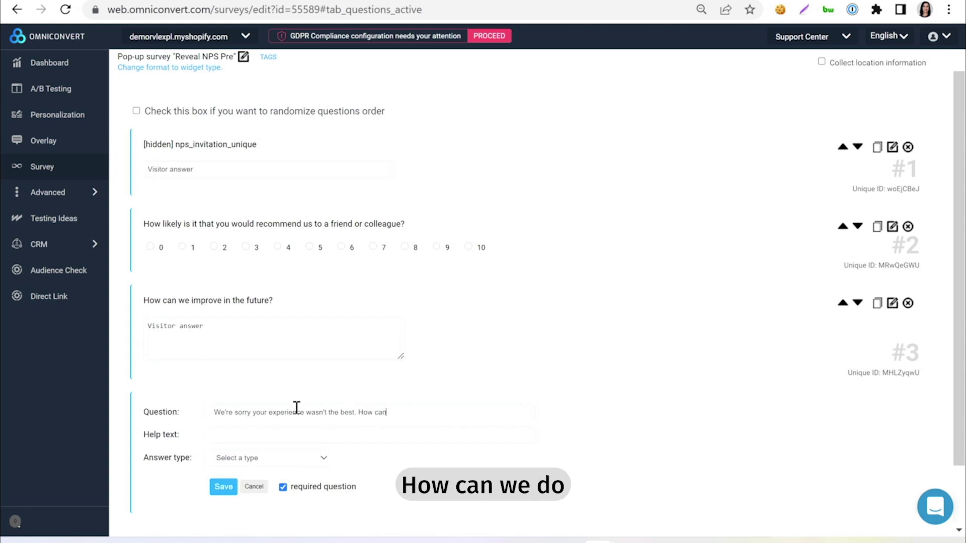
text( we do better inn )
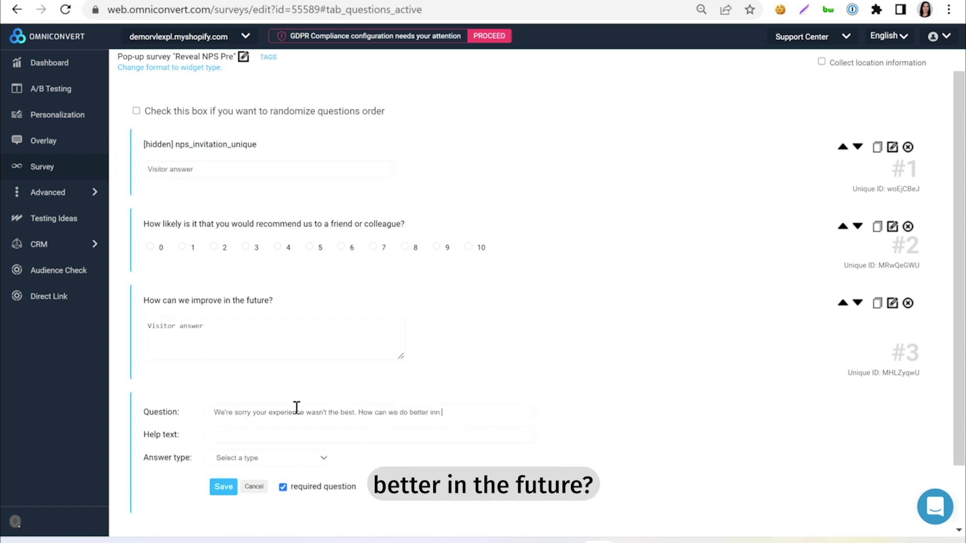
text(the future?)
click(306, 456)
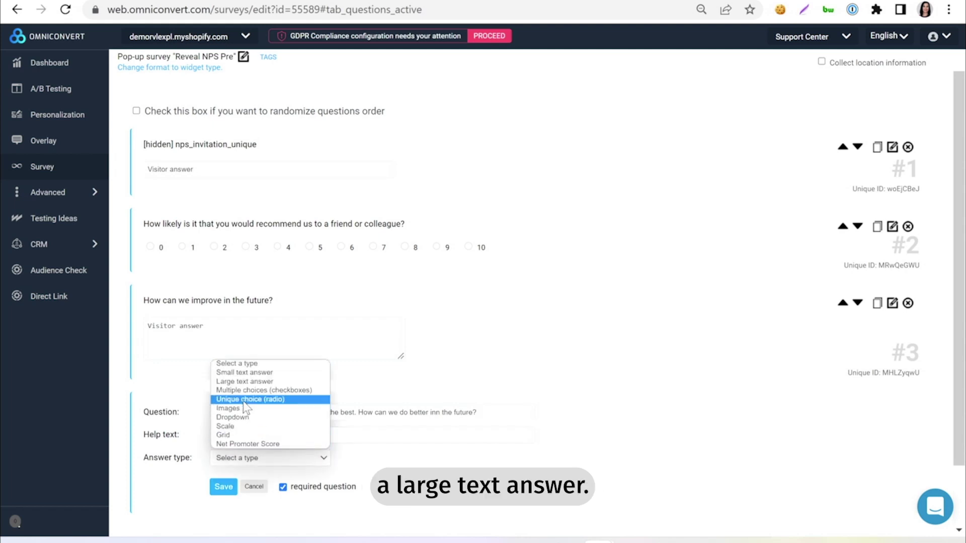
click(261, 382)
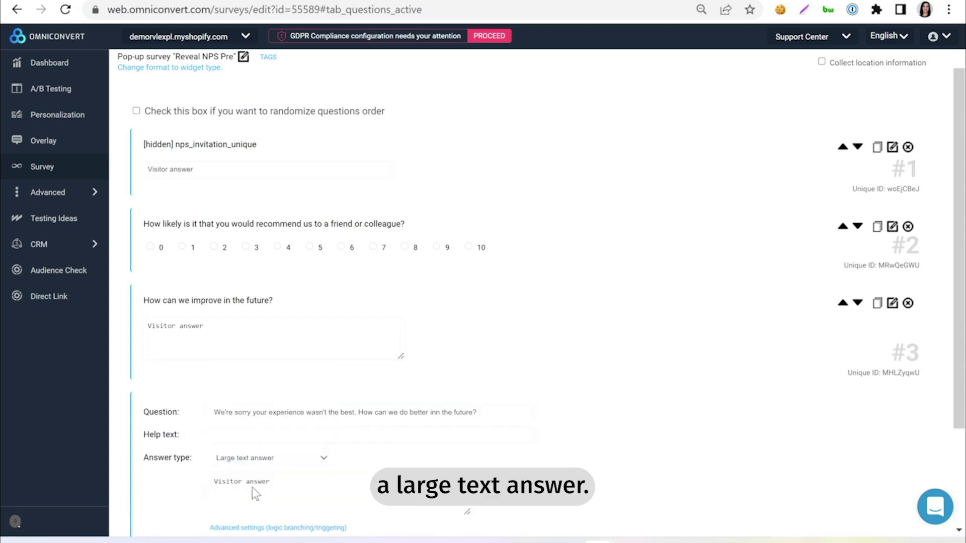
Set the new "We're sorry" question's logic branching to go to the end screen after it is answered, and save the question.
scroll(252, 487, down, 2)
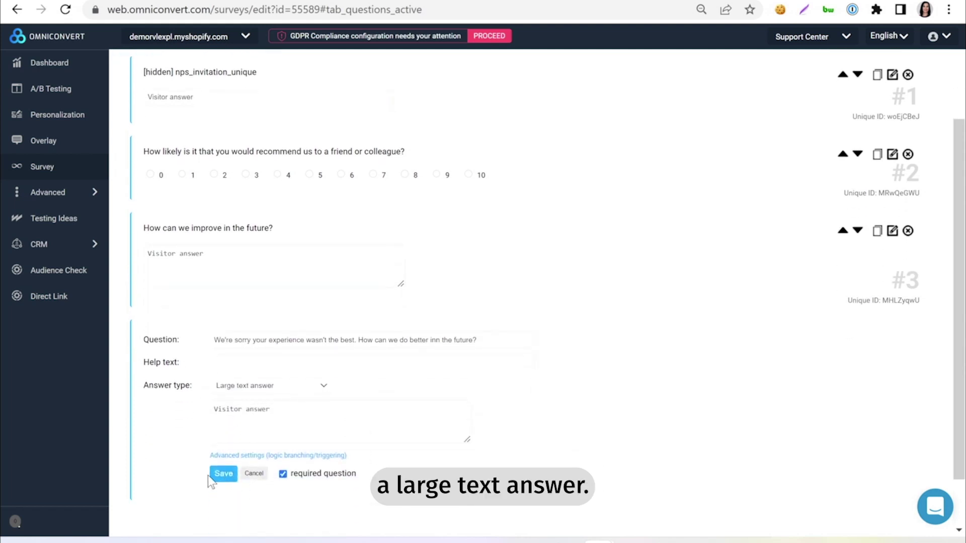
click(259, 455)
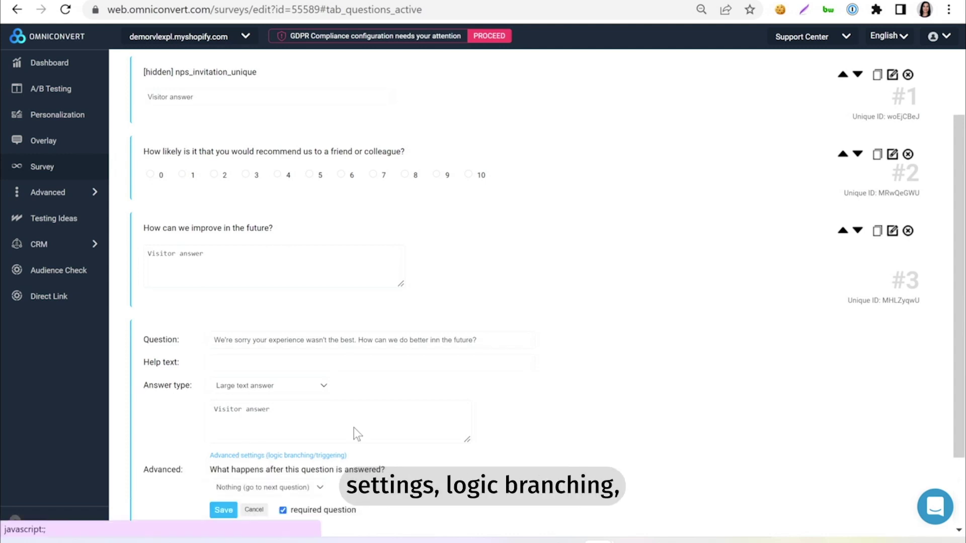
scroll(354, 430, down, 2)
click(319, 429)
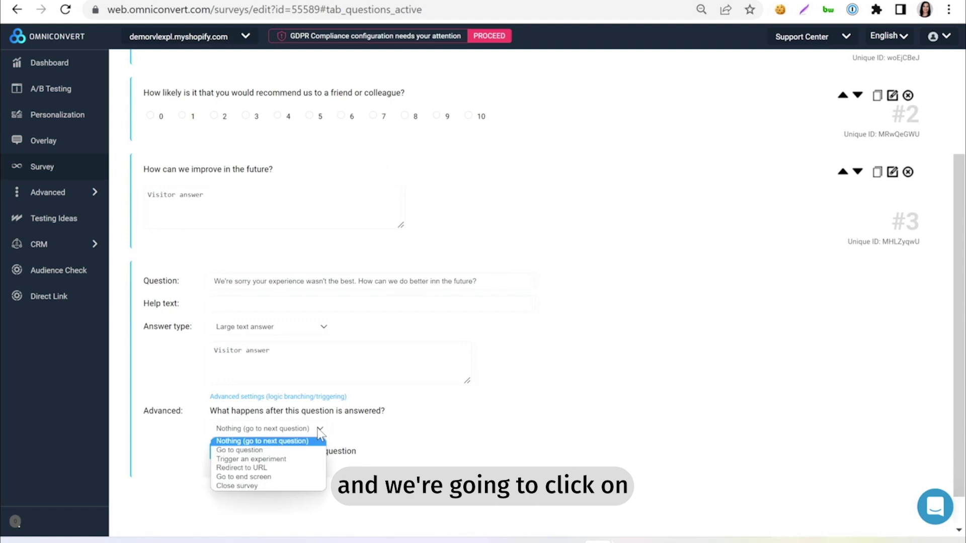
click(254, 477)
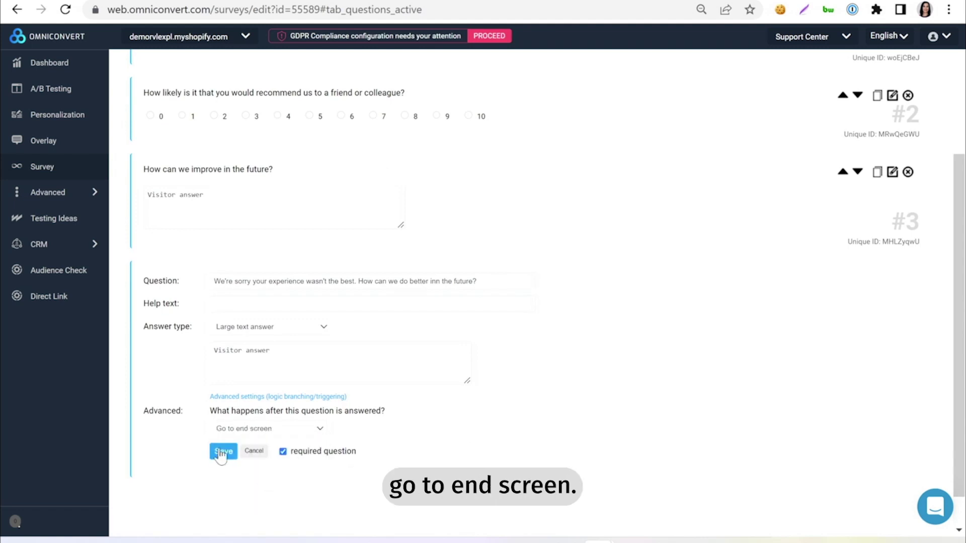
click(222, 452)
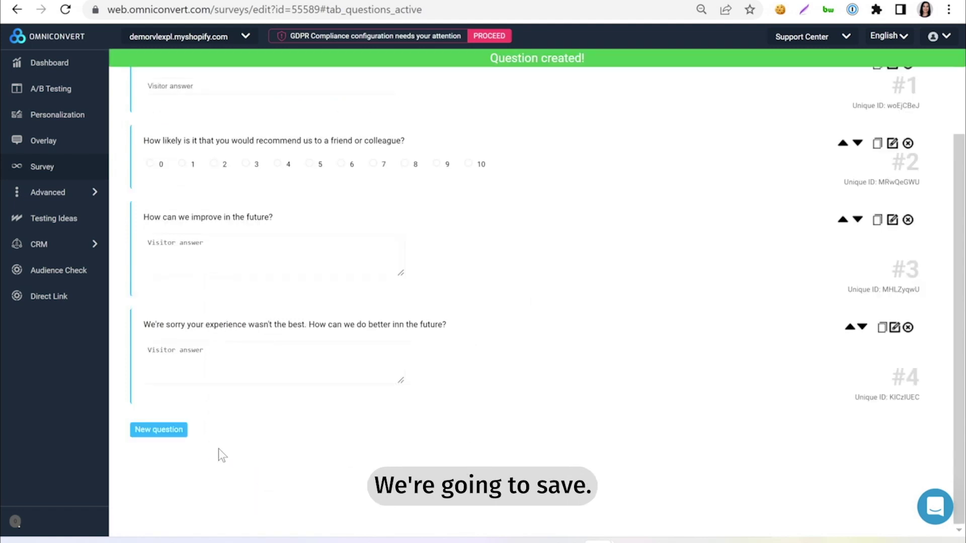
Add another question "We're happy you had an amazing experience. What did you like best?" with a large text answer.
click(173, 436)
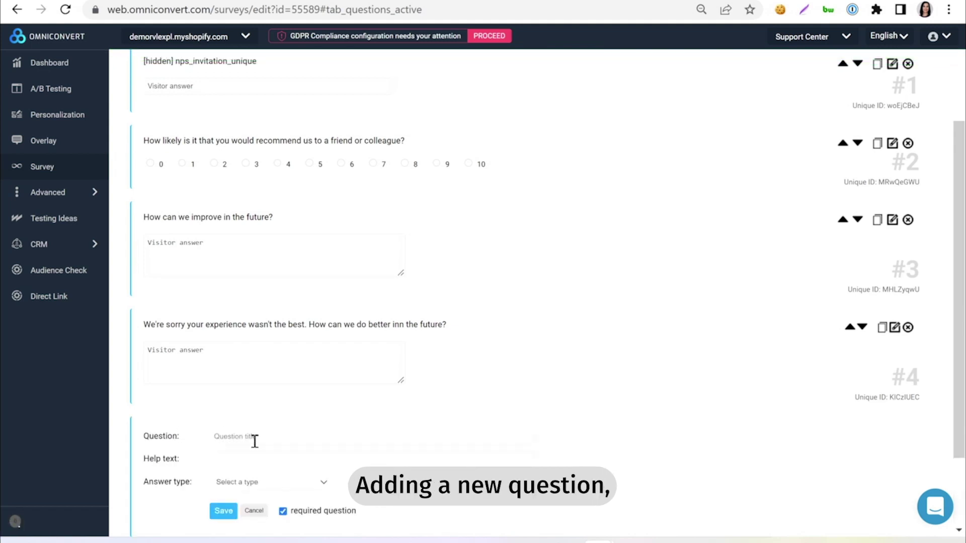
click(254, 442)
text(We're happy you h)
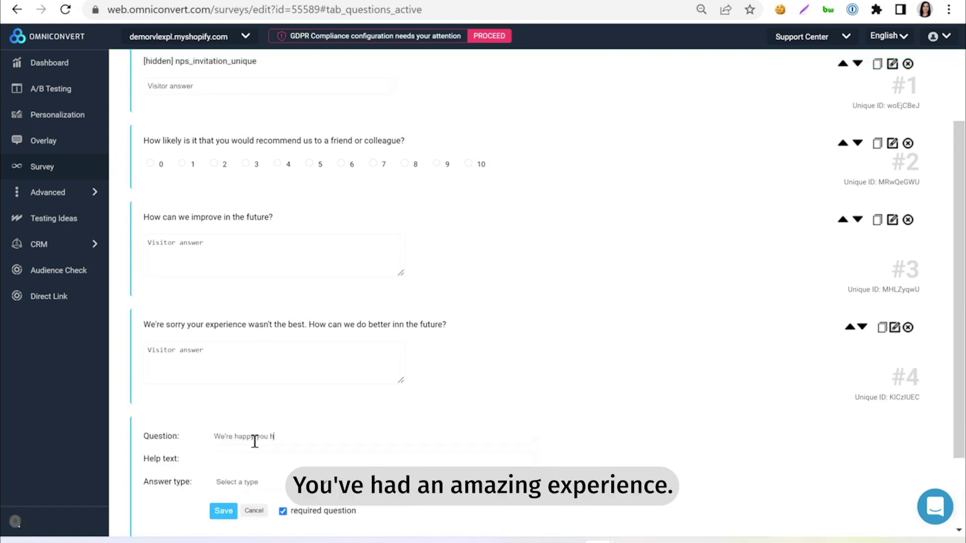
text(ad an amazing experience. What did yo)
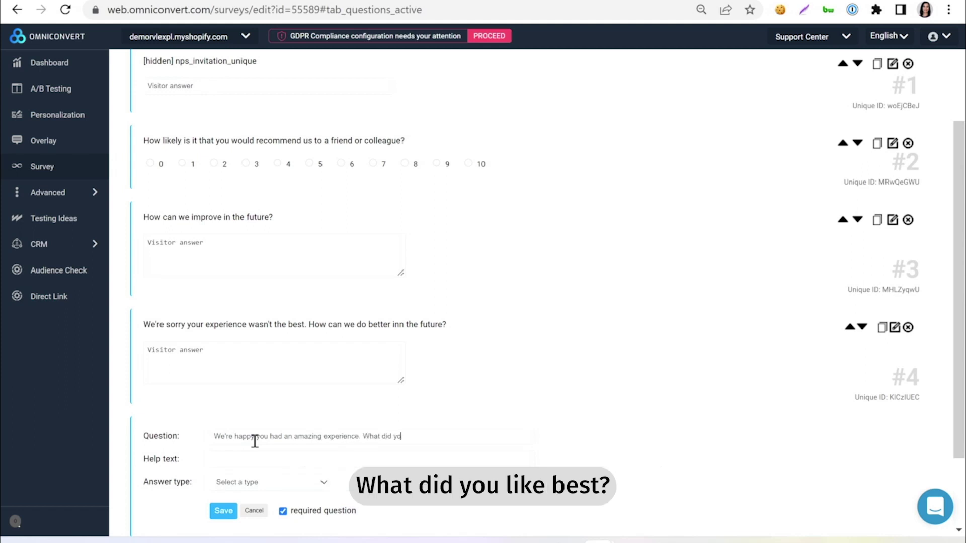
text(u like best?)
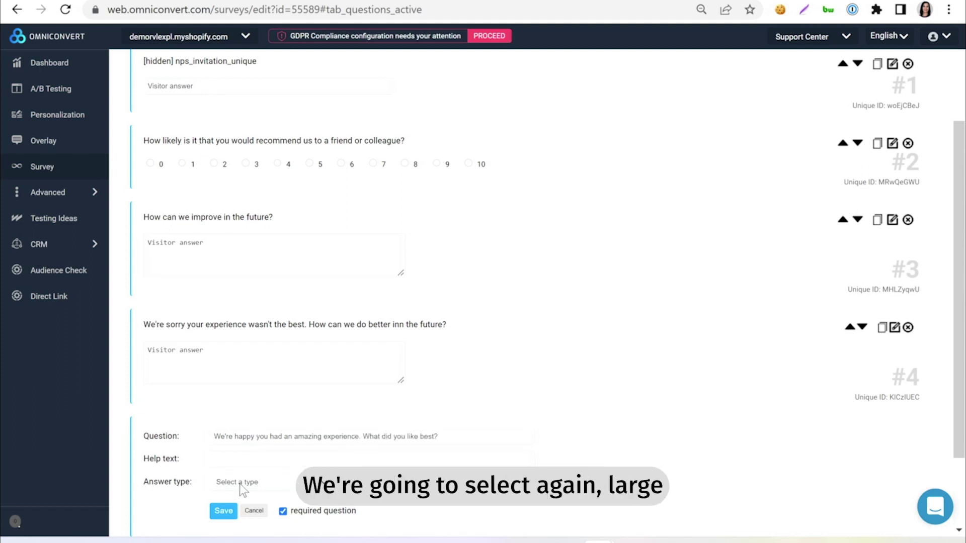
click(240, 484)
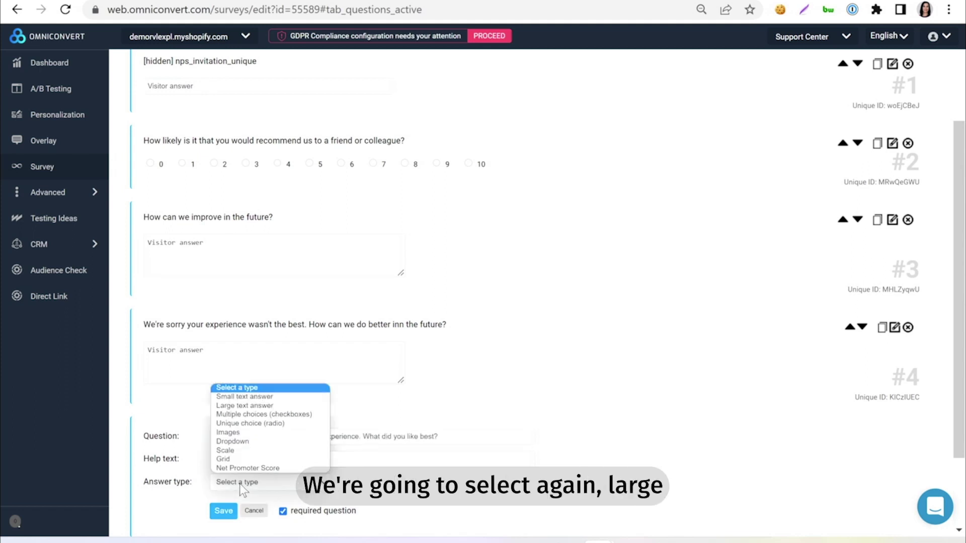
click(247, 406)
Make the "We're happy" question go to the end screen once answered, using its advanced logic branching settings, and save it.
scroll(236, 469, down, 3)
click(306, 411)
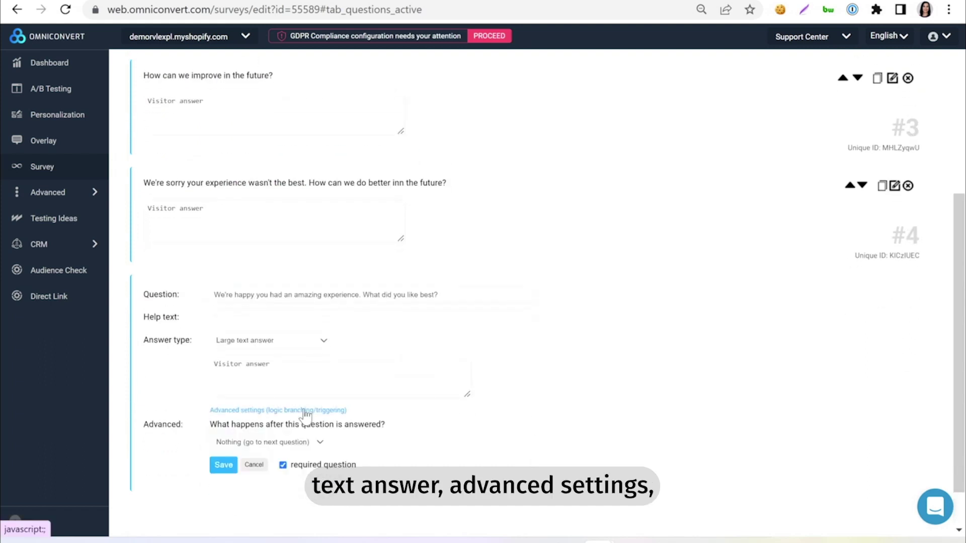
click(254, 442)
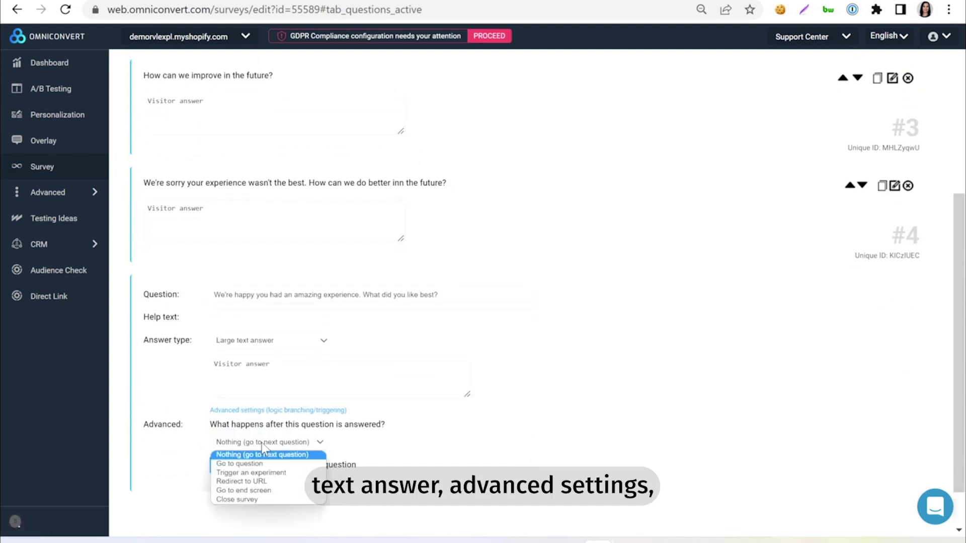
click(243, 489)
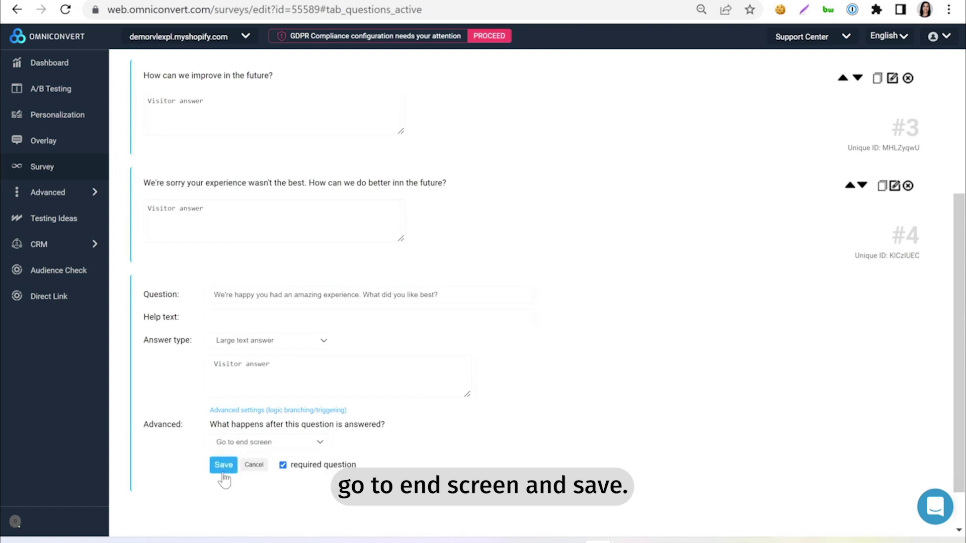
click(223, 472)
Edit the Net Promoter Score question so that each score from 0 to 6 goes to the "We're sorry your experience wasn't the best" question.
scroll(621, 159, up, 3)
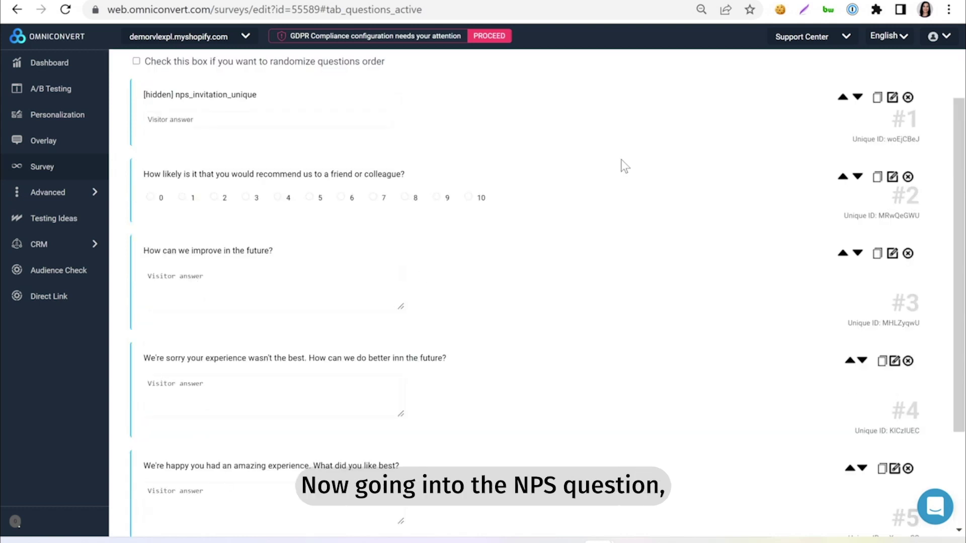
click(892, 177)
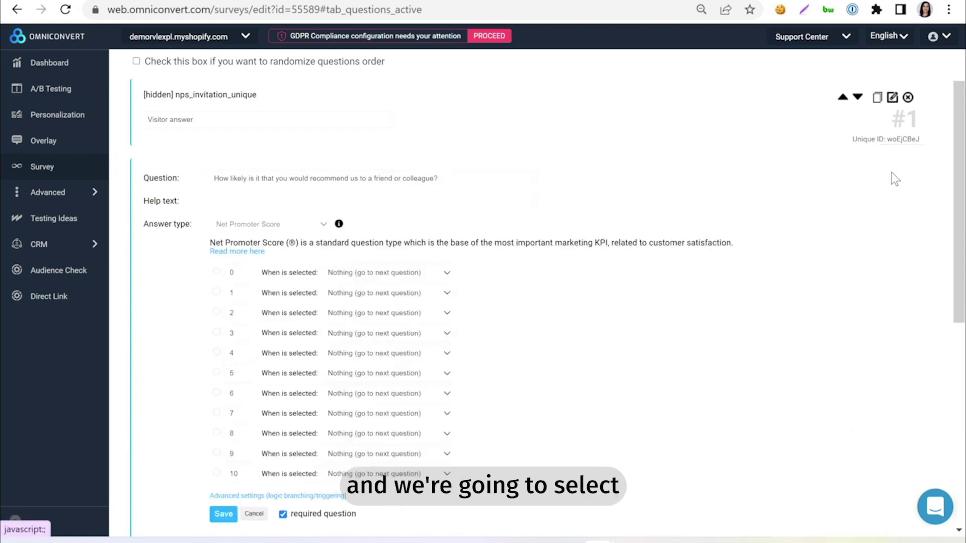
scroll(593, 319, down, 1)
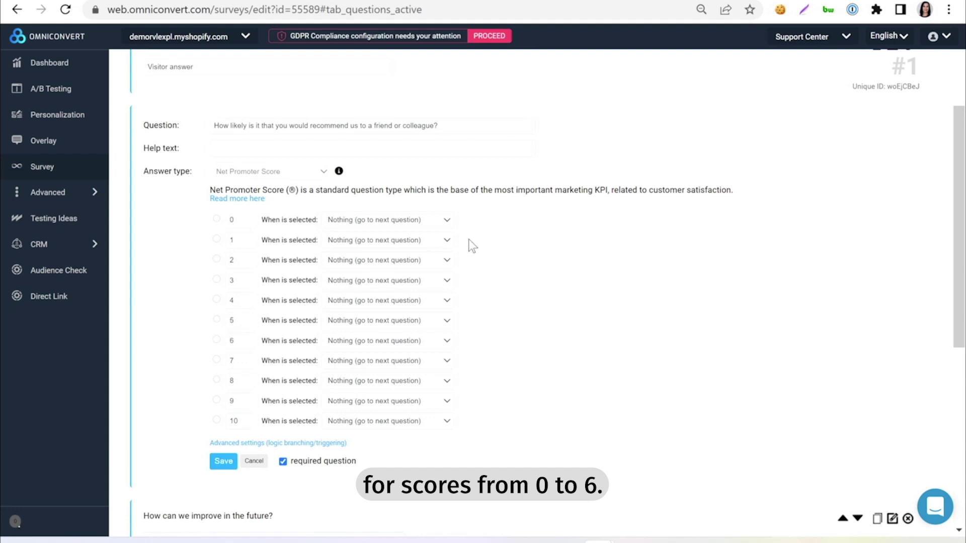
click(449, 221)
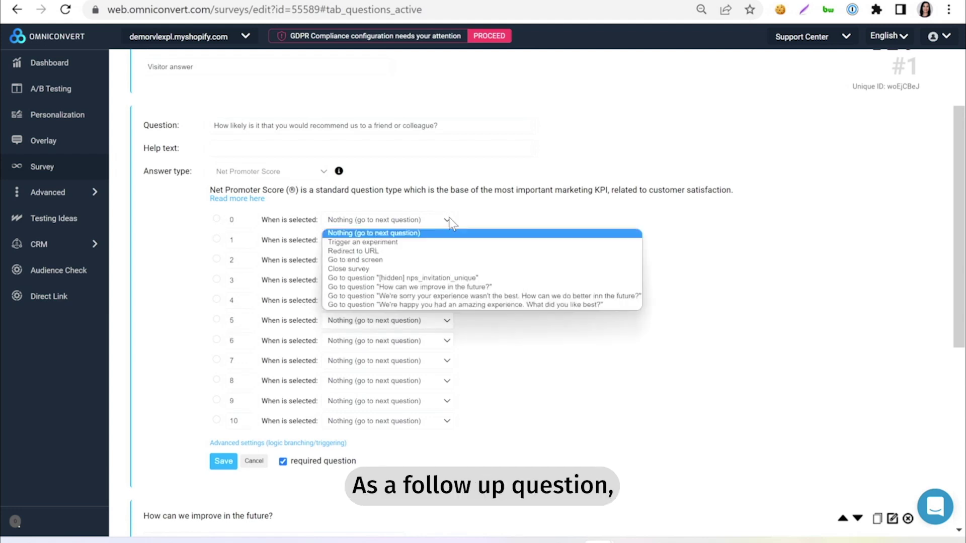
click(483, 296)
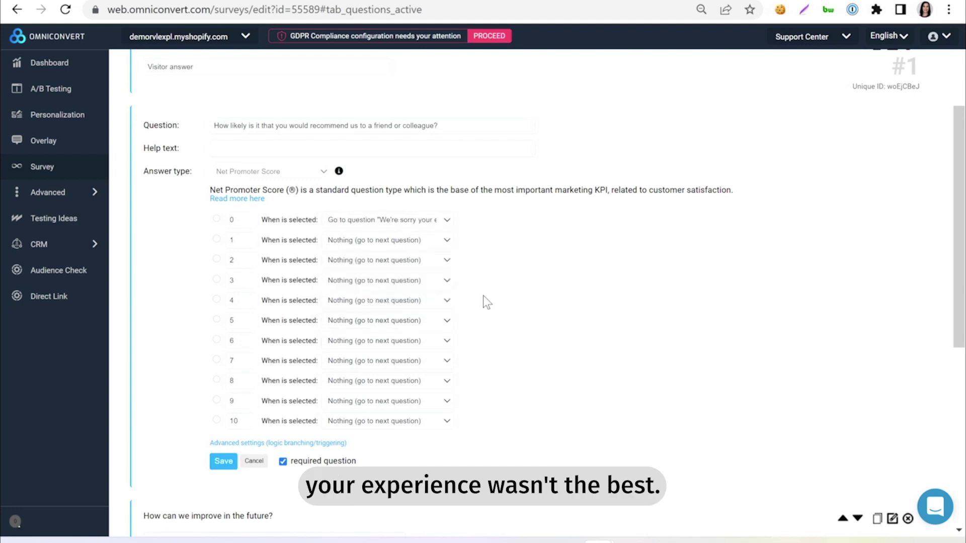
click(443, 241)
click(472, 315)
click(443, 260)
click(473, 335)
click(442, 281)
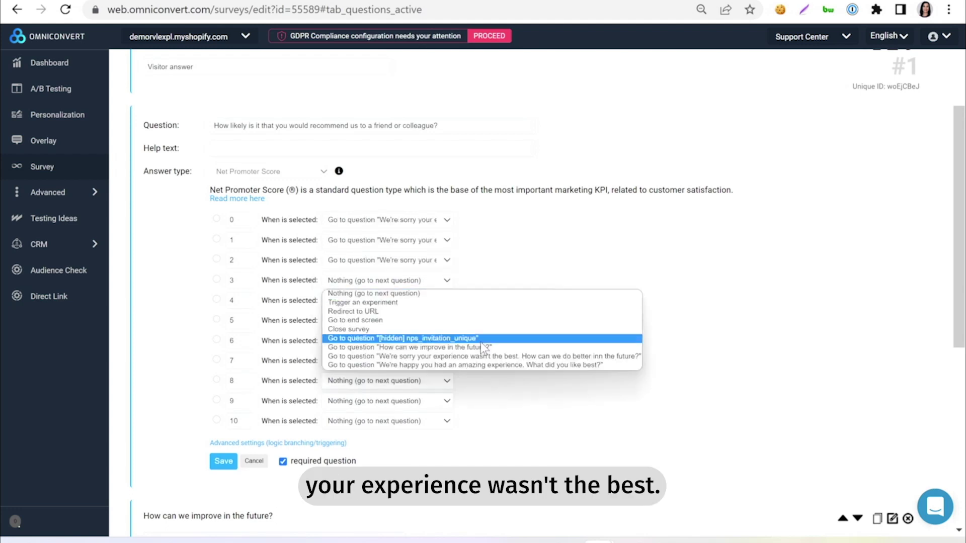
click(473, 355)
click(443, 300)
click(473, 376)
click(441, 321)
click(473, 396)
click(442, 340)
click(483, 416)
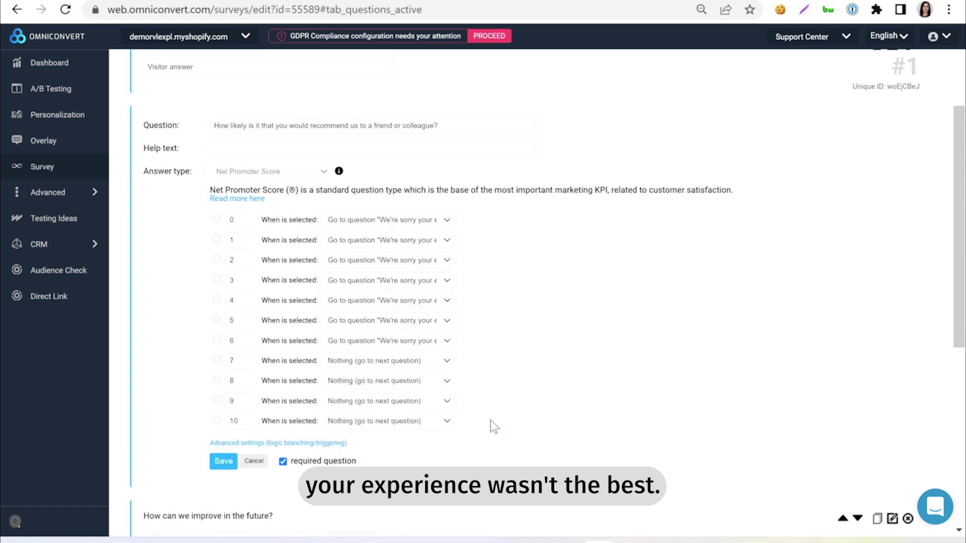
Branch scores 7 and 8 of the Net Promoter Score question to the question "How can we improve in the future?".
click(442, 360)
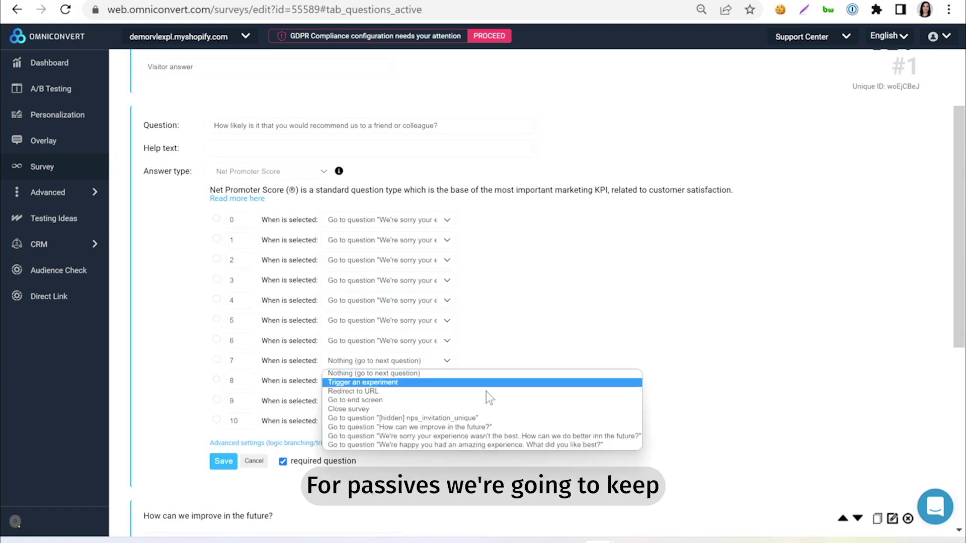
click(500, 427)
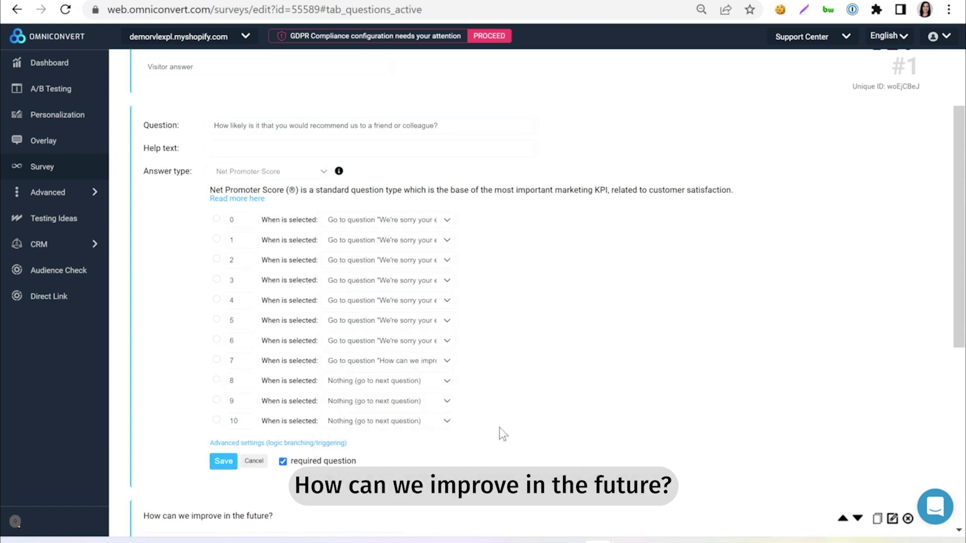
click(440, 375)
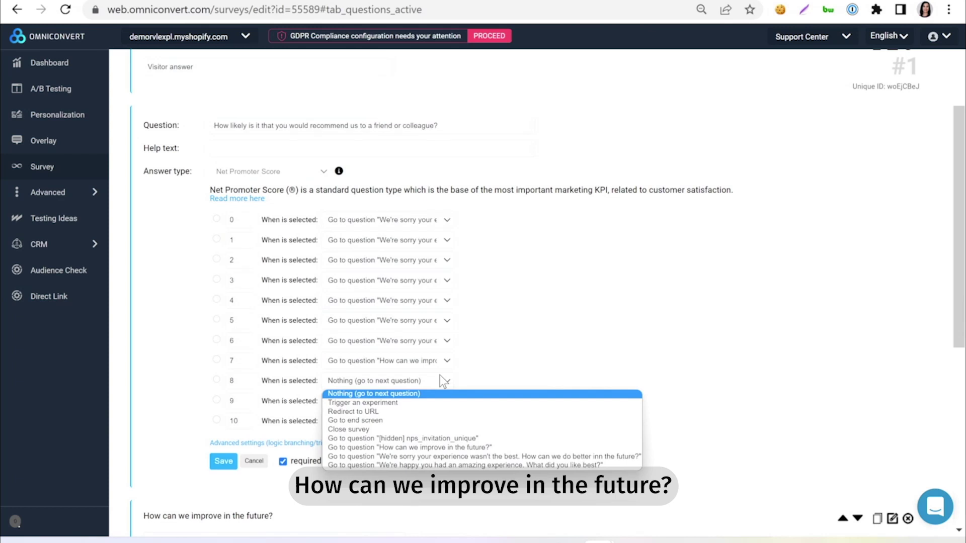
click(490, 444)
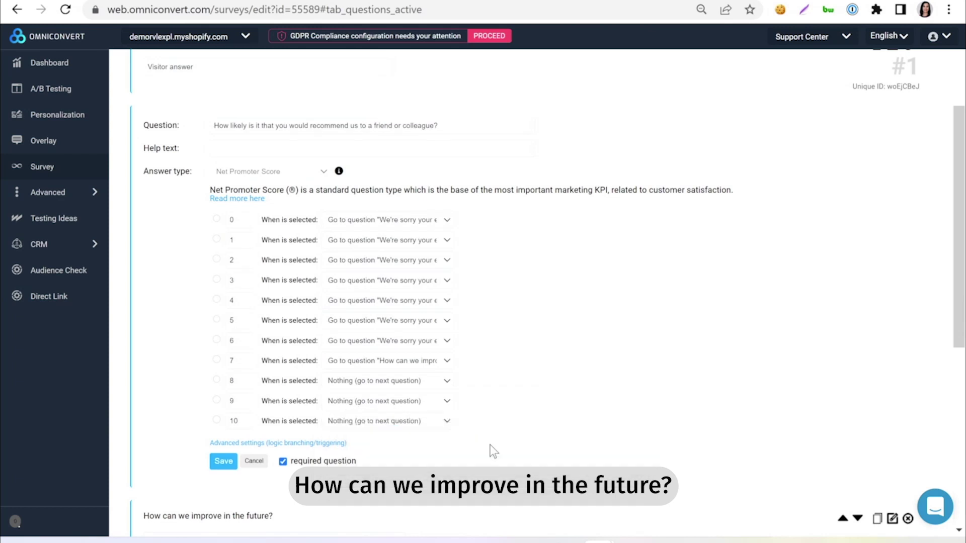
Branch scores 9 and 10 of the Net Promoter Score question to "We're happy you had an amazing experience. What did you like best?" and save it.
click(451, 398)
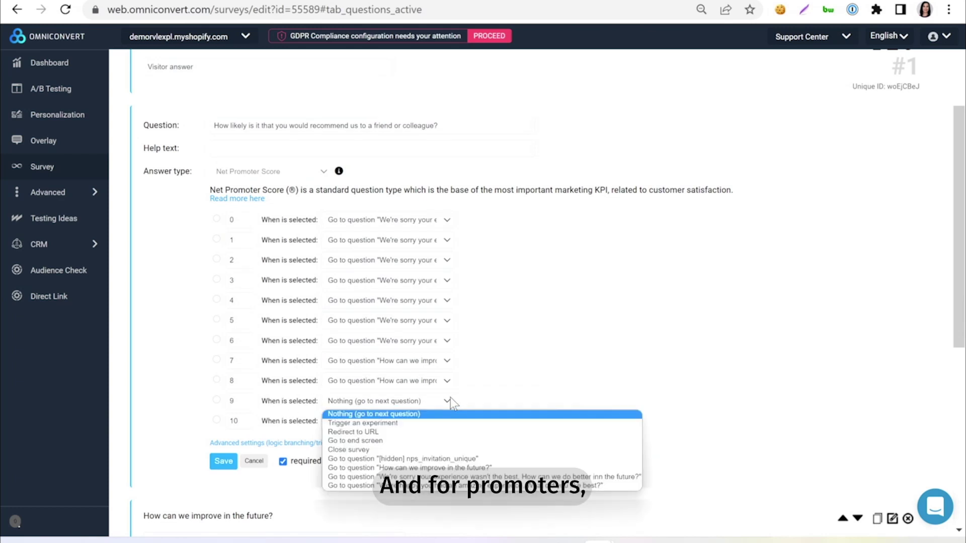
click(486, 486)
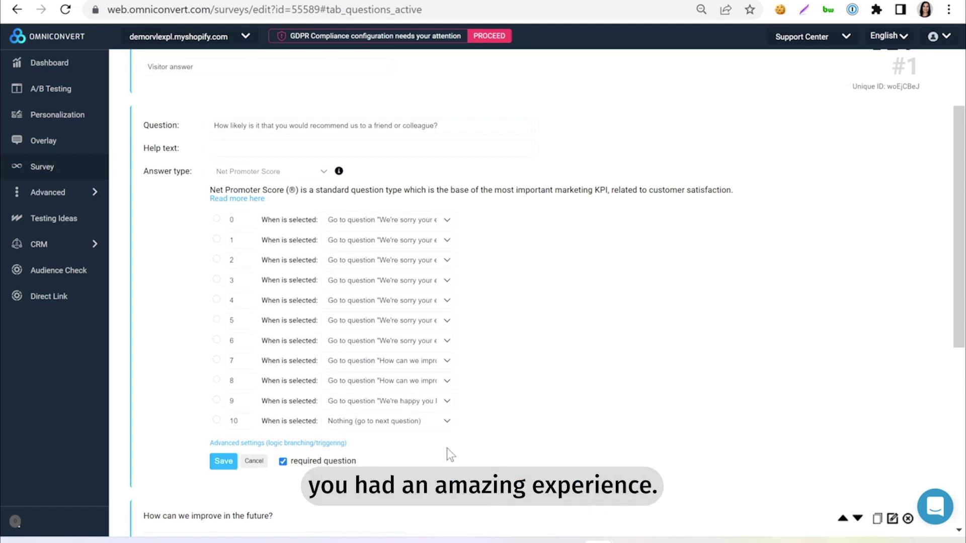
click(446, 422)
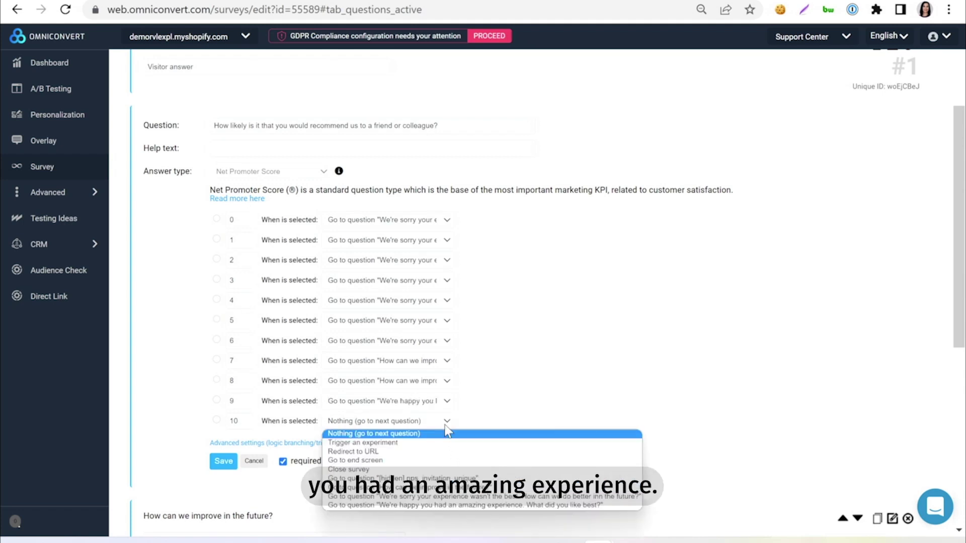
click(487, 505)
click(222, 463)
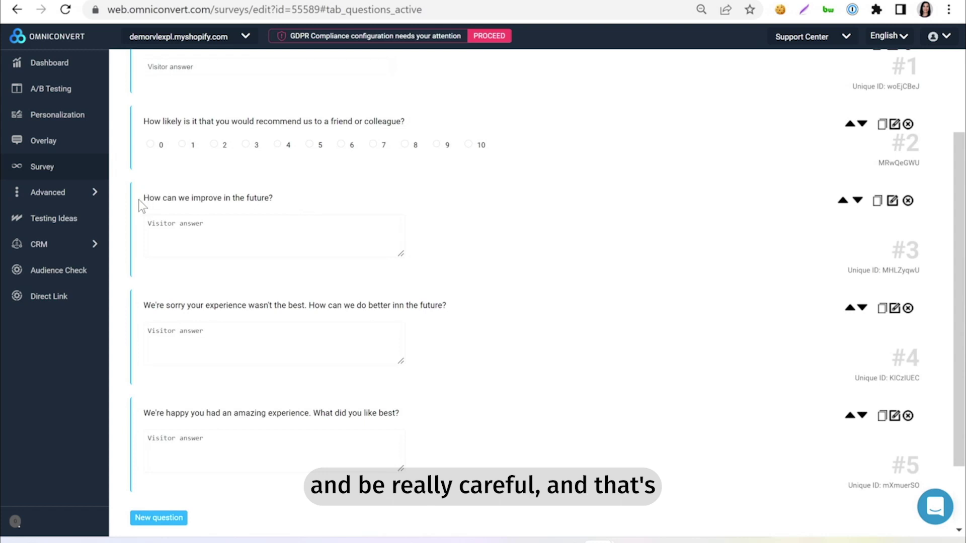
Make the question "How can we improve in the future?" go to the end screen once answered, through its advanced logic branching, and save it.
click(893, 201)
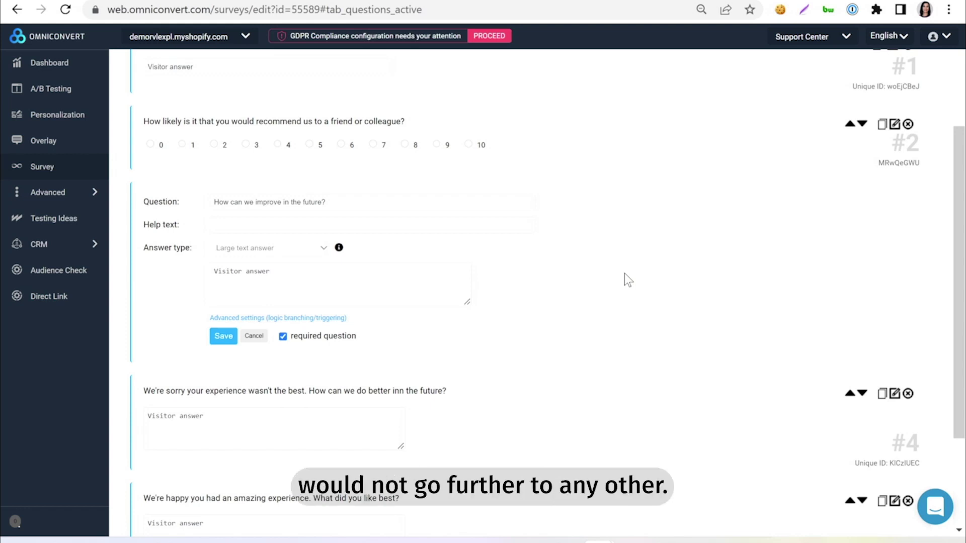
click(262, 318)
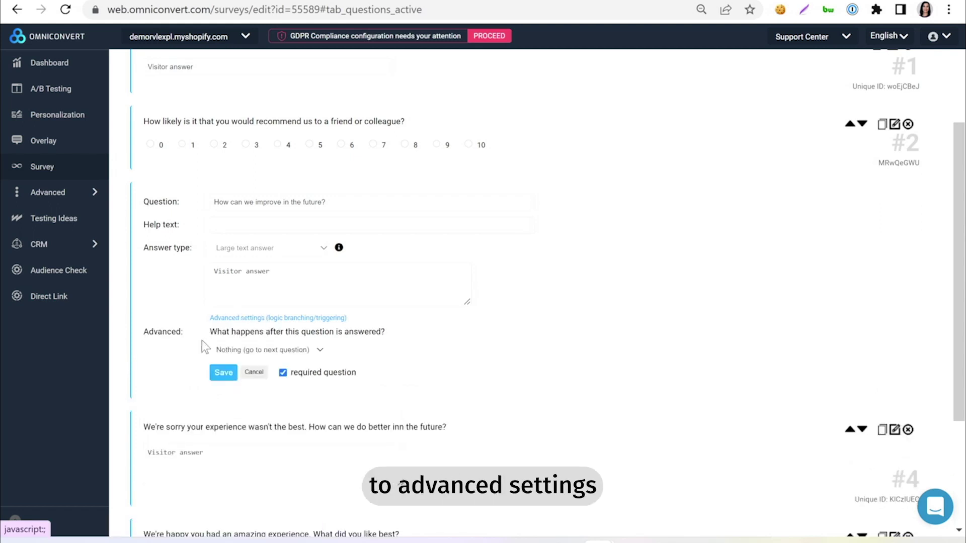
click(249, 344)
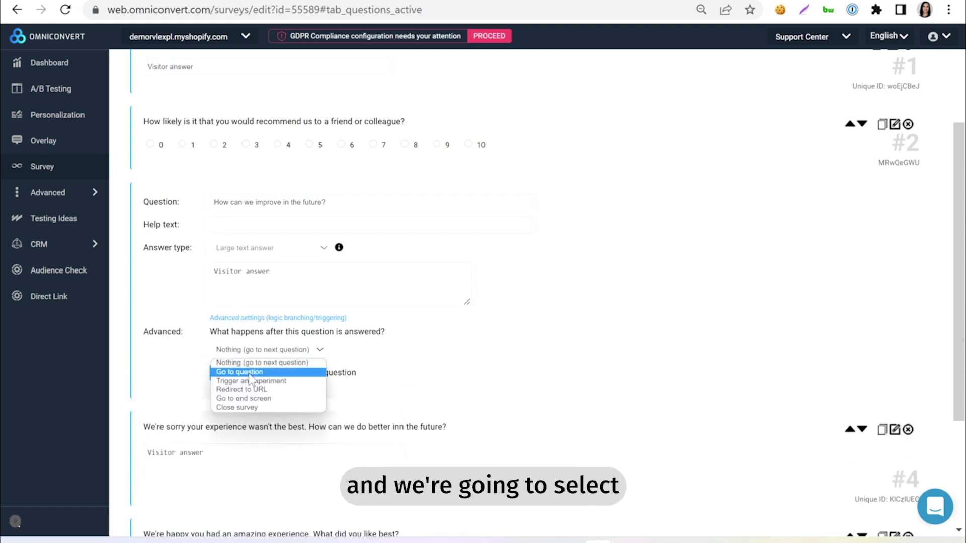
click(259, 400)
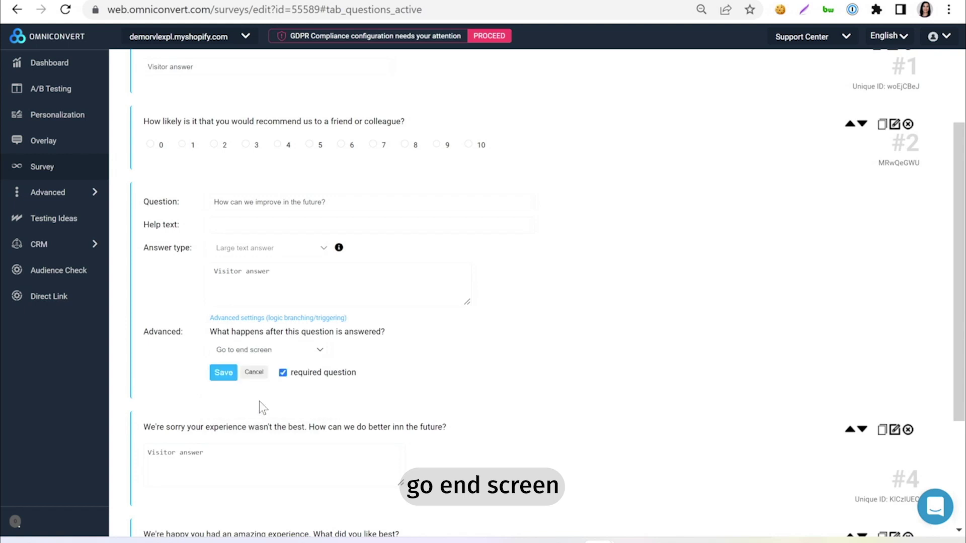
click(222, 373)
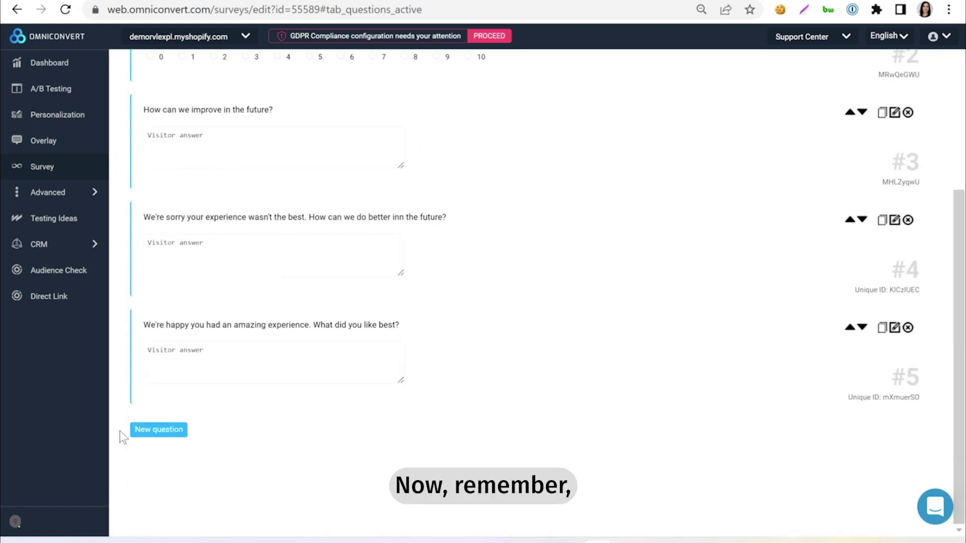
click(161, 433)
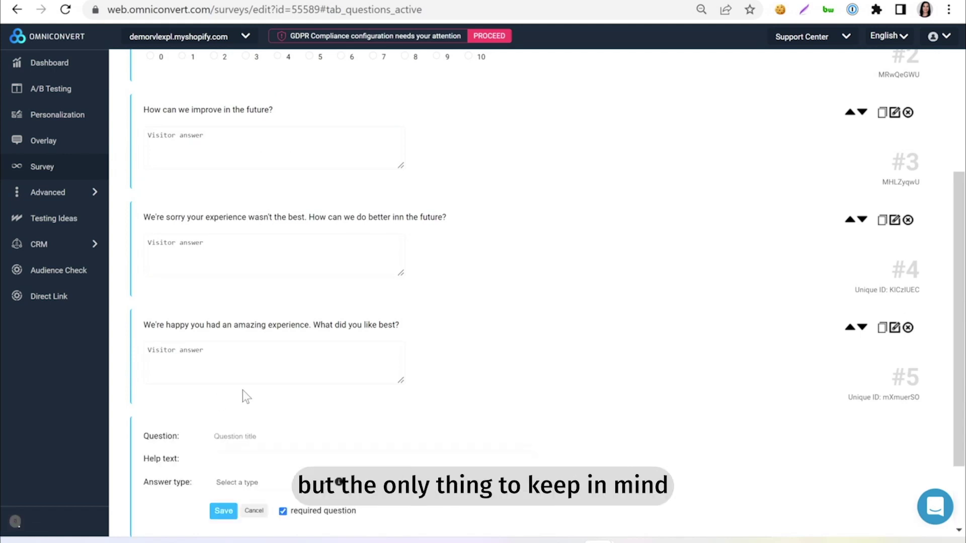
scroll(243, 390, down, 2)
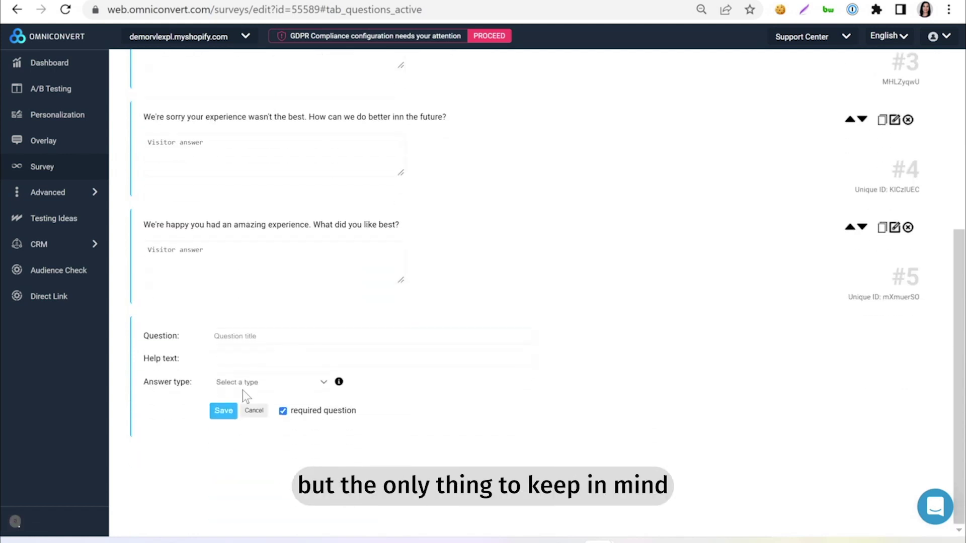
click(322, 385)
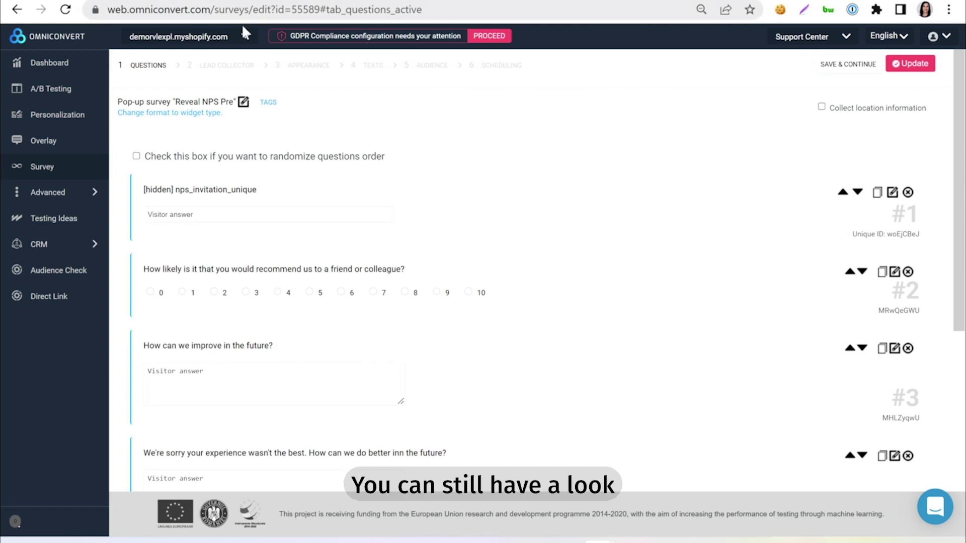
Open the survey's appearance settings and examine the theme color schemes and the desktop preview, starting the survey inside the preview.
click(309, 66)
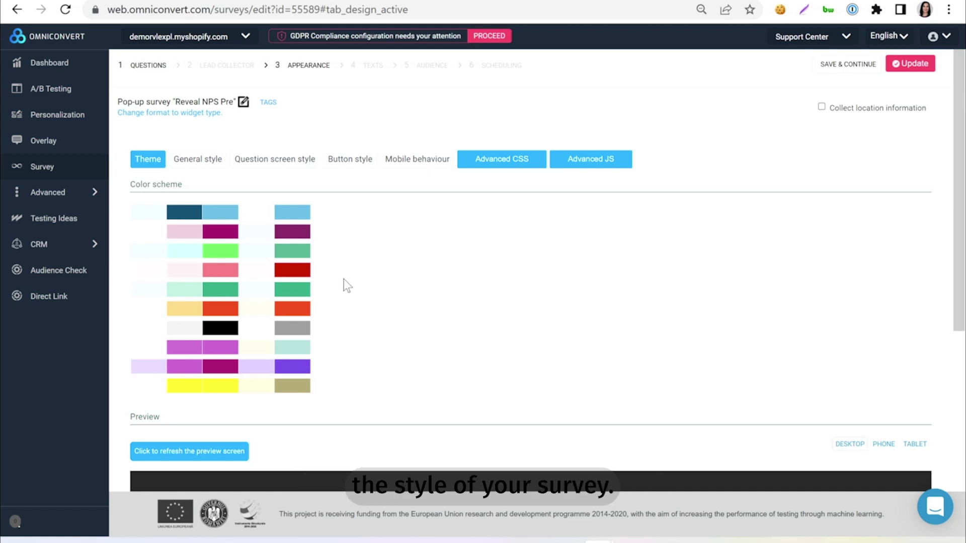
scroll(343, 280, down, 5)
scroll(344, 279, up, 2)
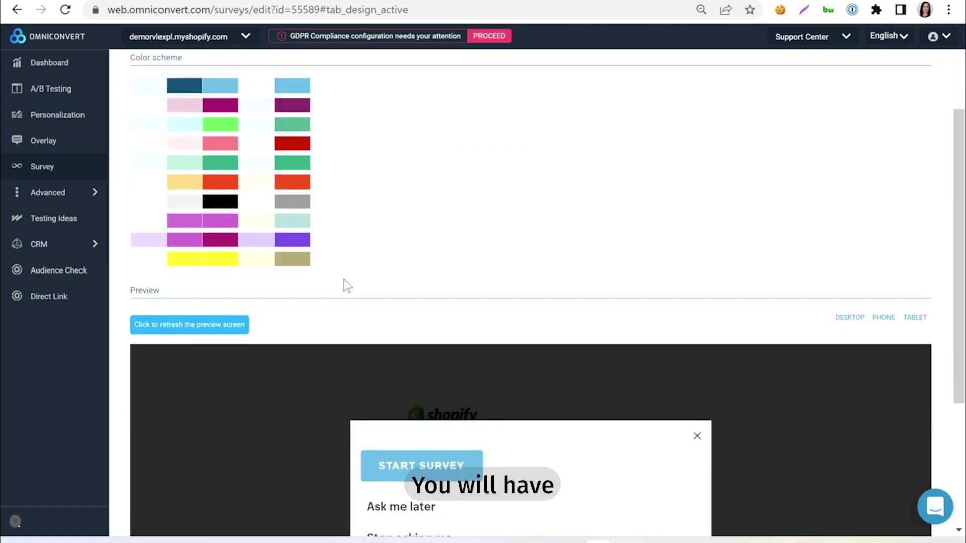
scroll(343, 279, down, 3)
scroll(343, 284, down, 1)
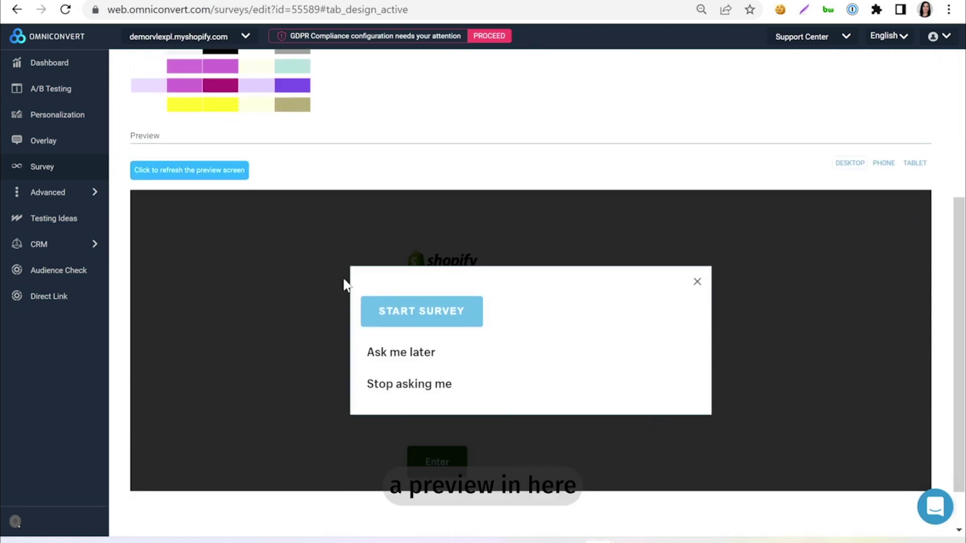
click(399, 311)
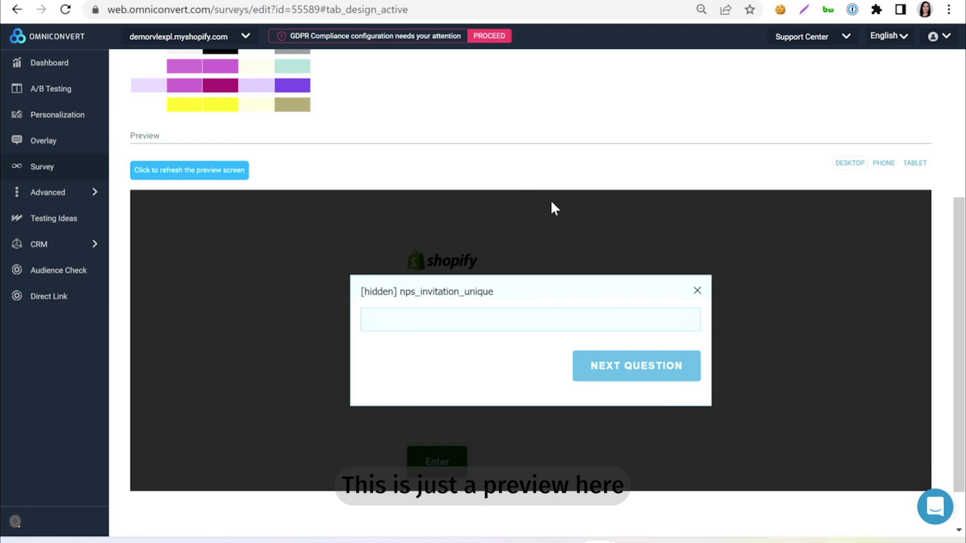
scroll(551, 202, down, 1)
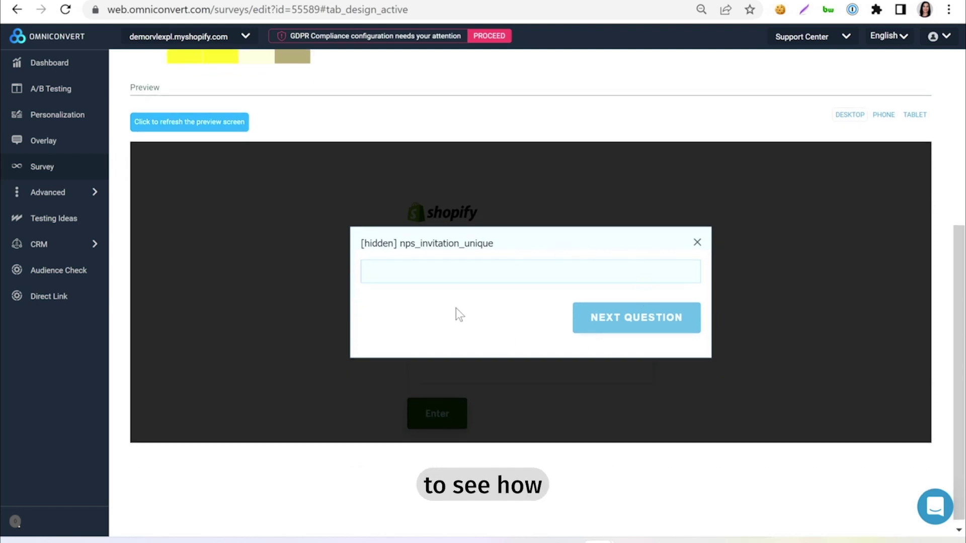
scroll(534, 135, up, 2)
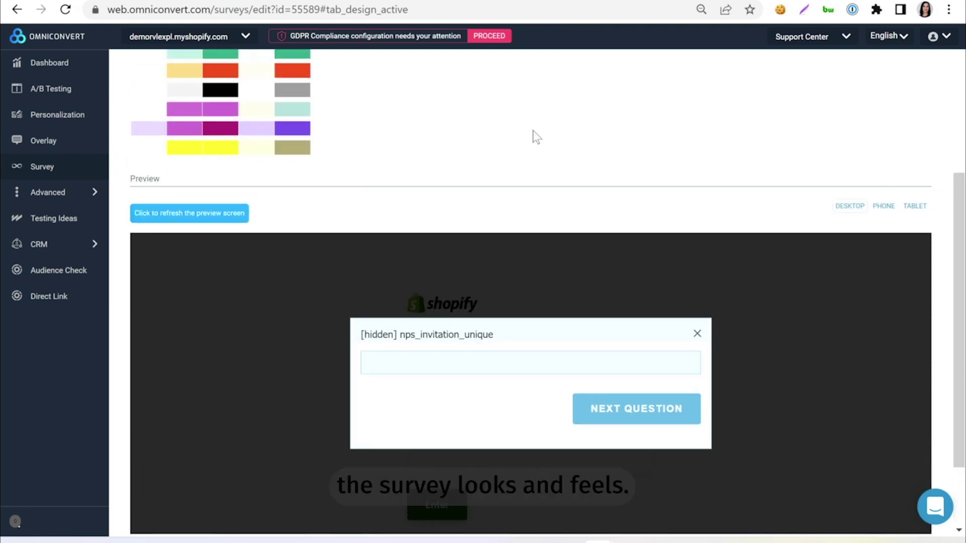
scroll(533, 133, up, 5)
Review the survey's general, question screen and button style settings, and save the survey with an update.
click(188, 137)
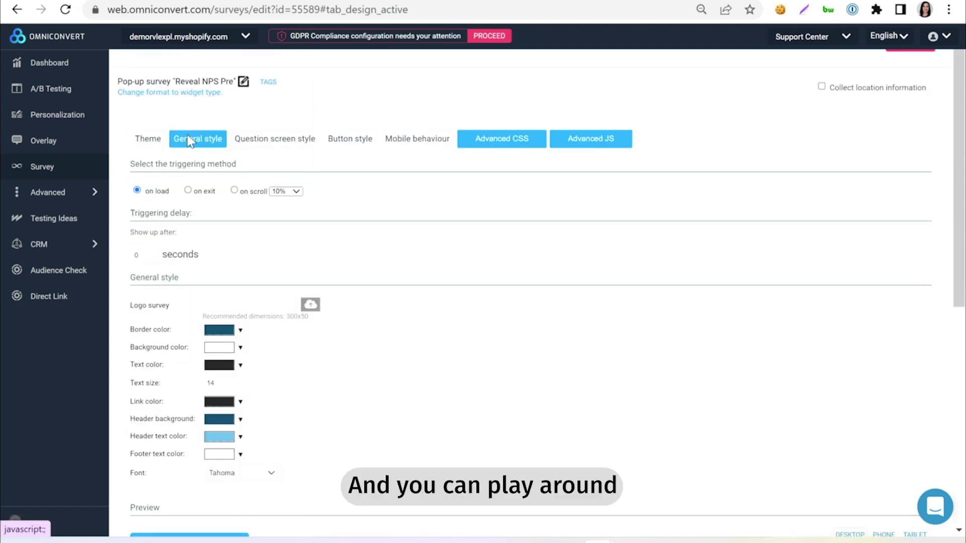
click(275, 141)
click(346, 143)
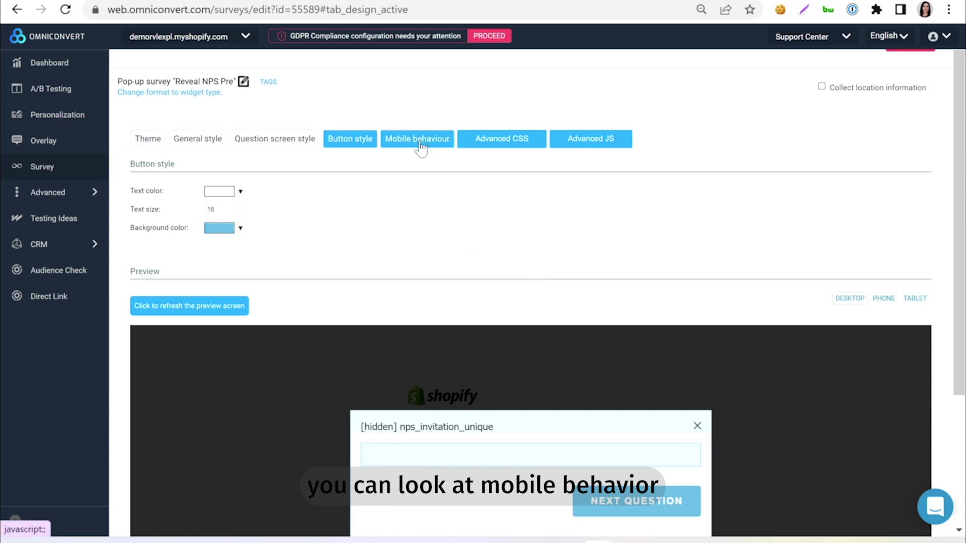
scroll(671, 247, up, 1)
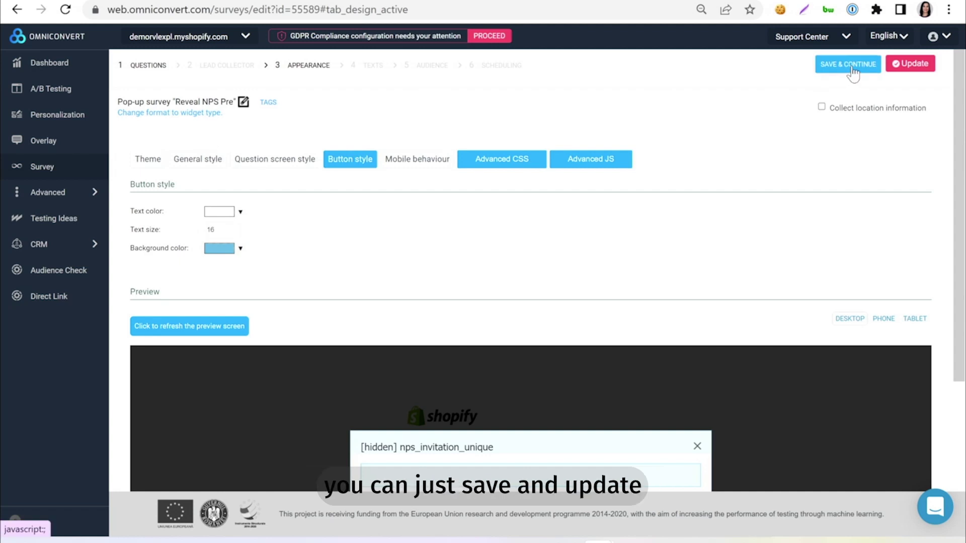
click(921, 69)
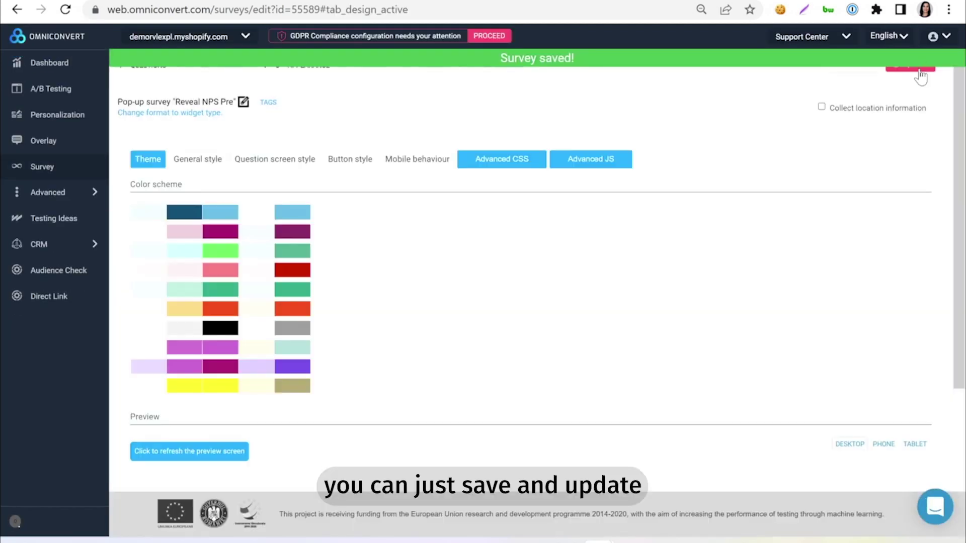